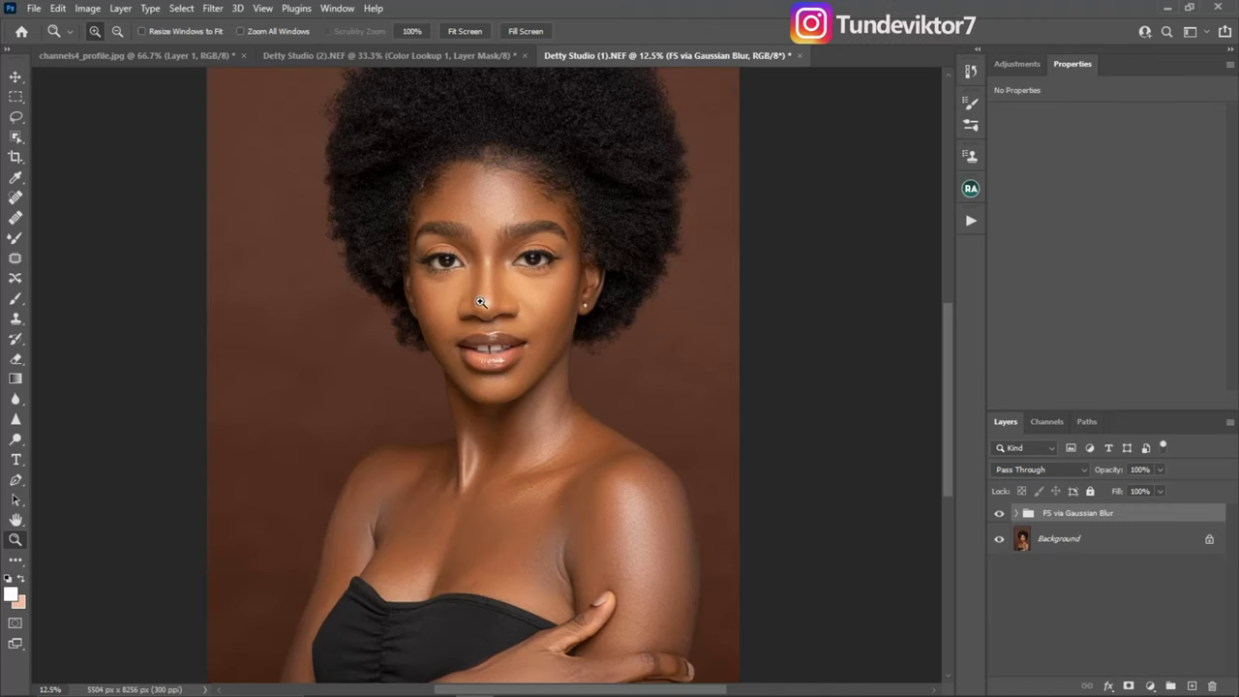
Zoom in on the portrait and add a Gradient Map adjustment layer
left_click(588, 519)
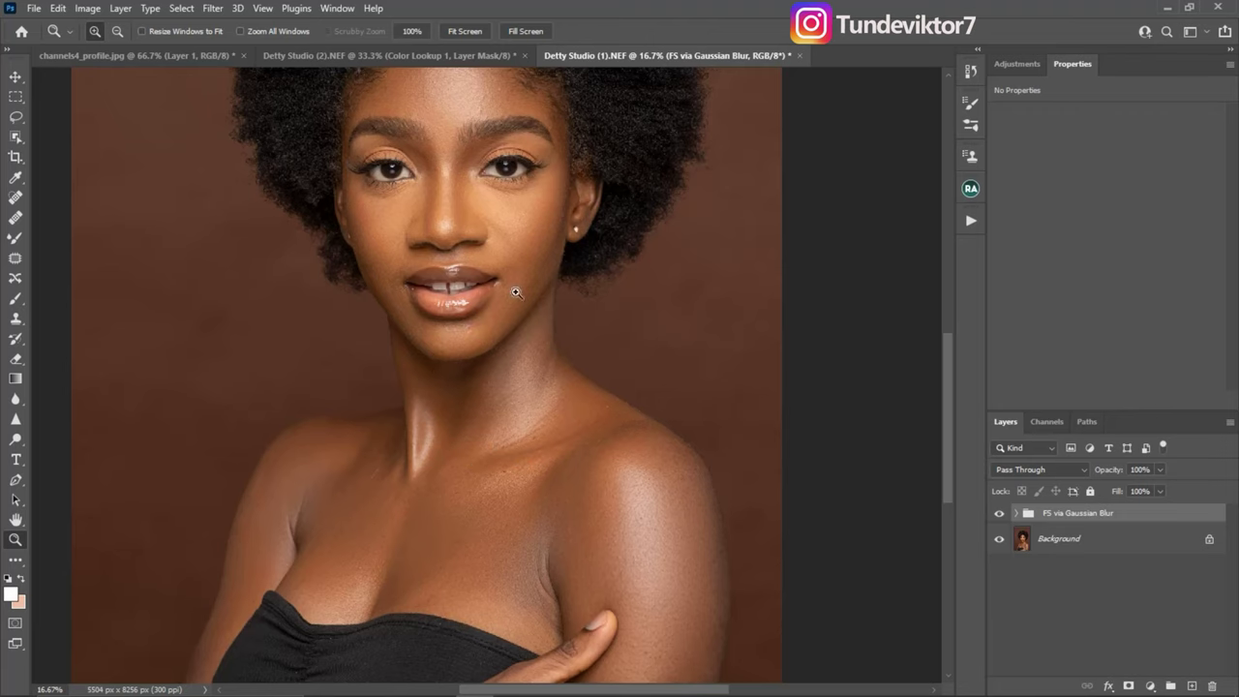
left_click(487, 423, "alt")
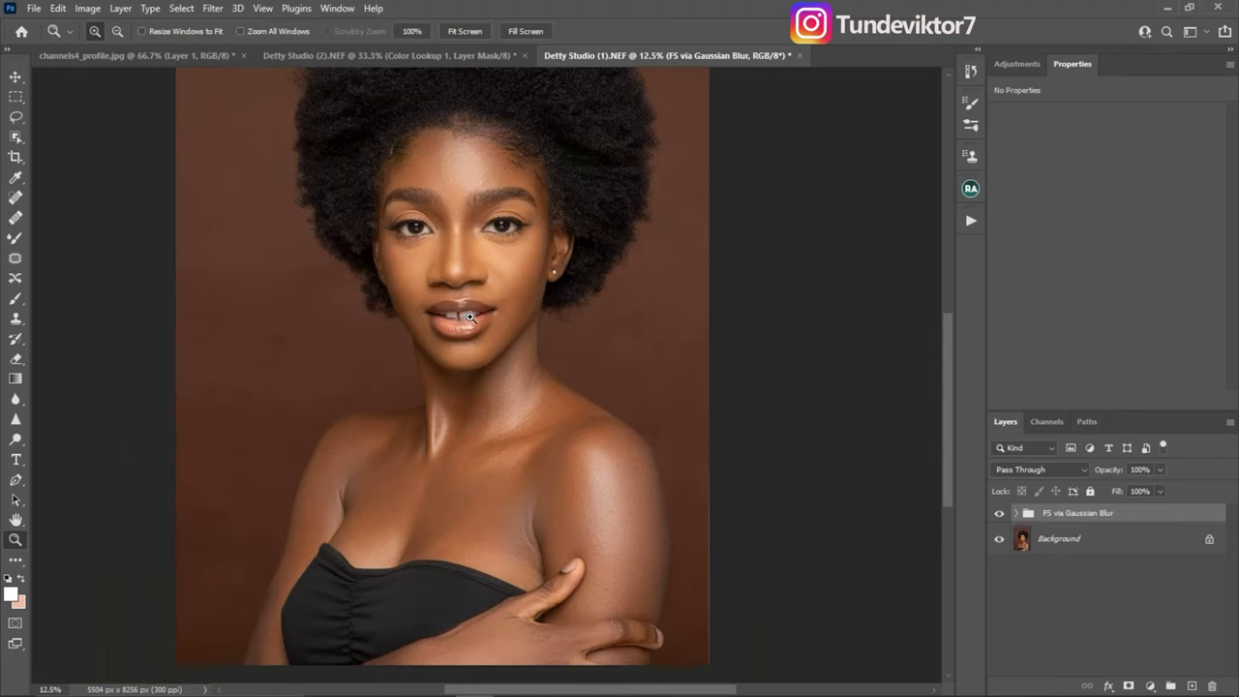
left_click(472, 324)
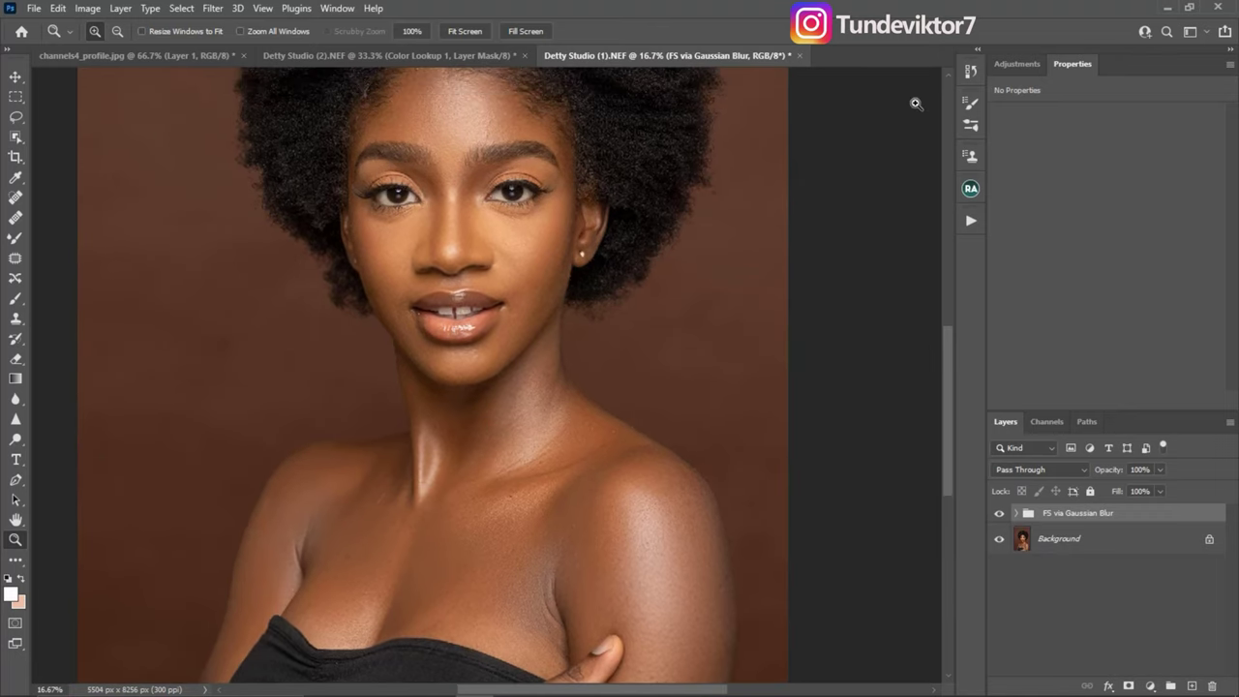
left_click(1016, 64)
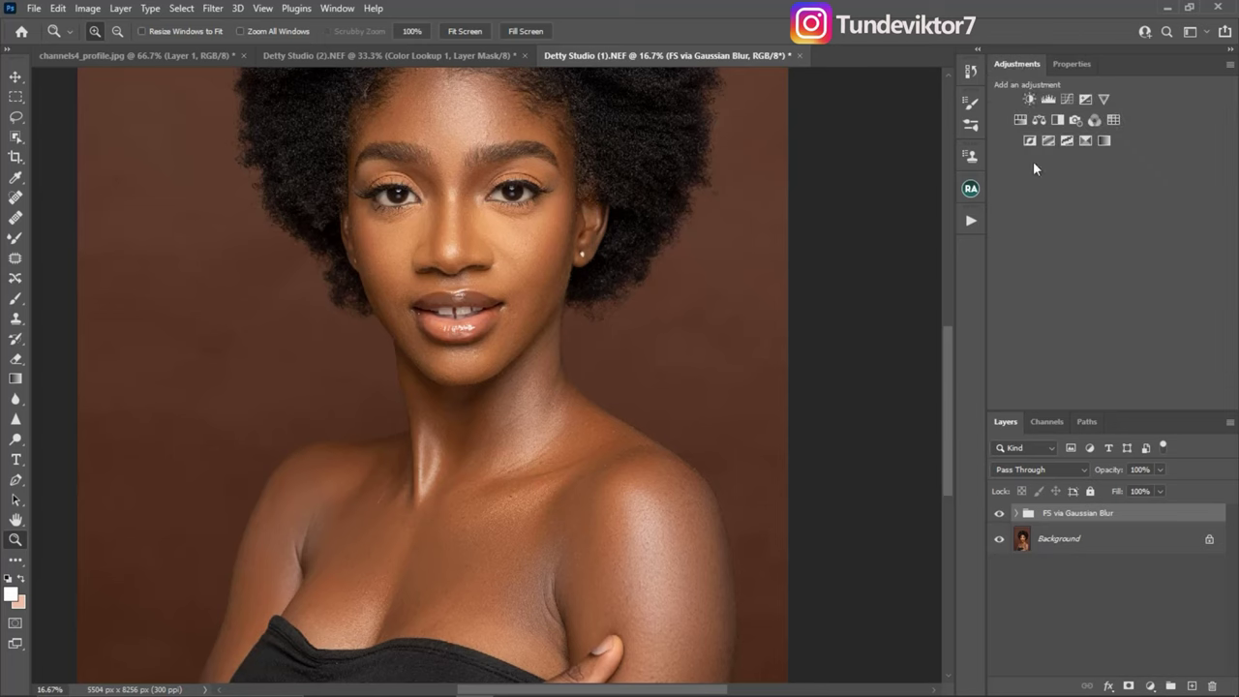
left_click(1105, 141)
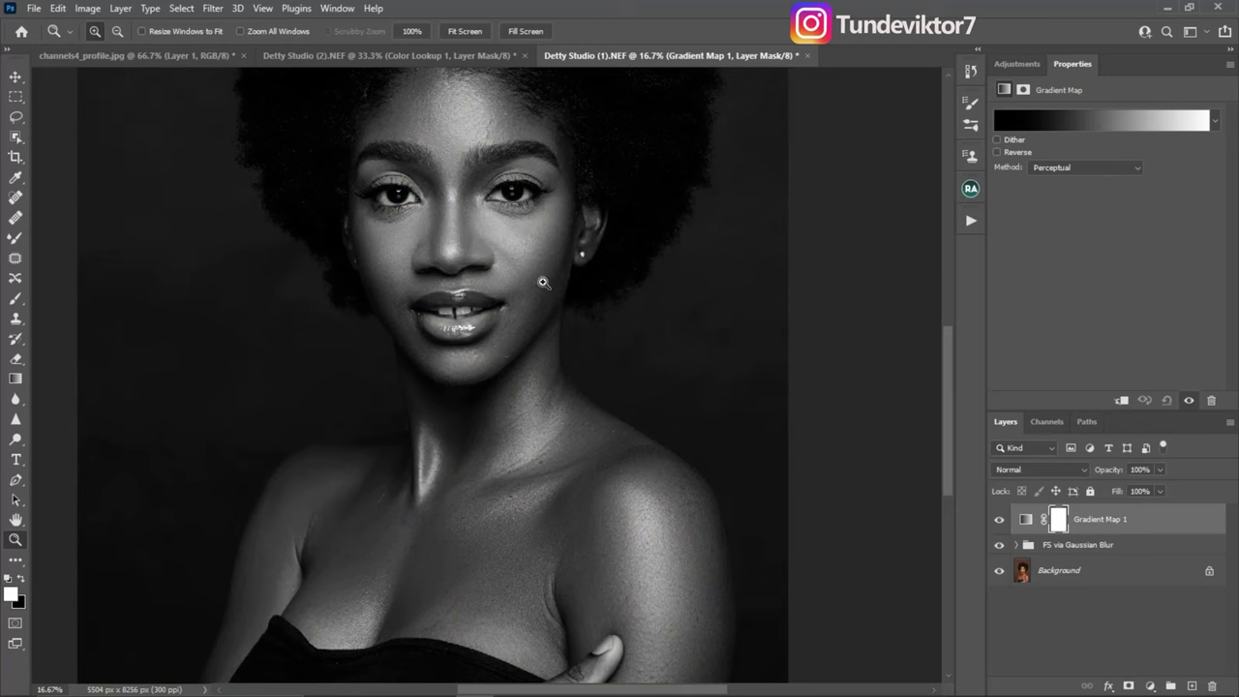
Apply the Basics Foreground to Background gradient preset to the map
left_click(1046, 125)
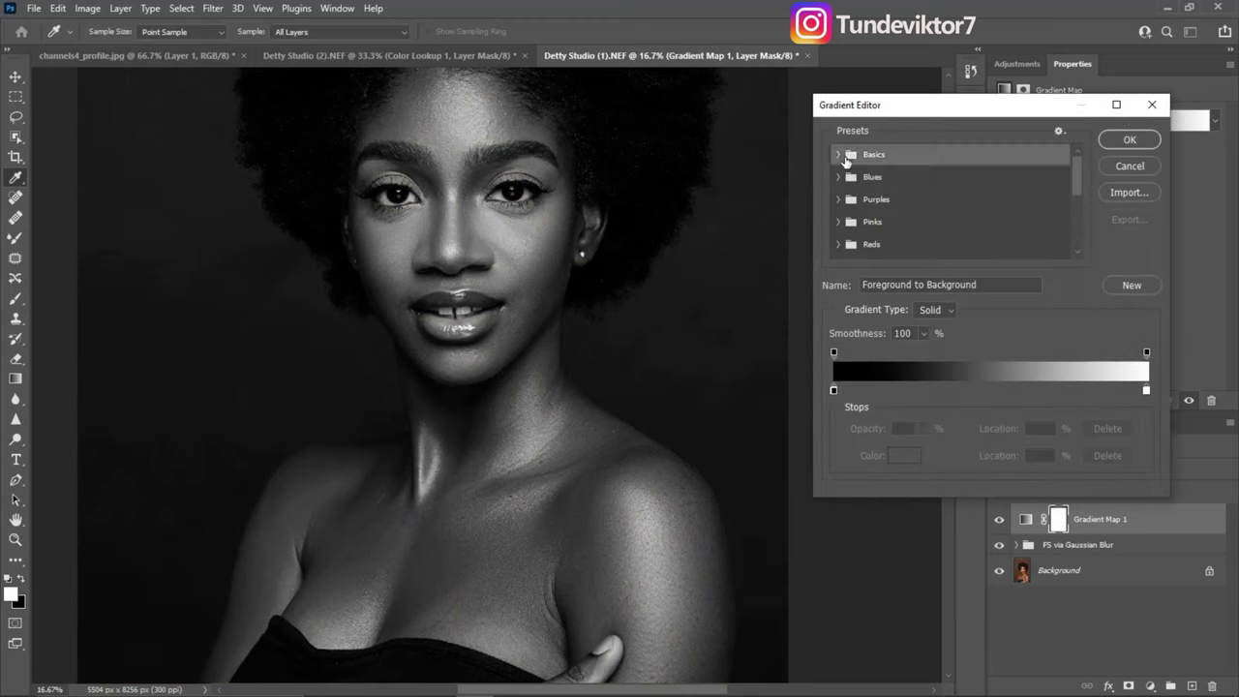
left_click(843, 163)
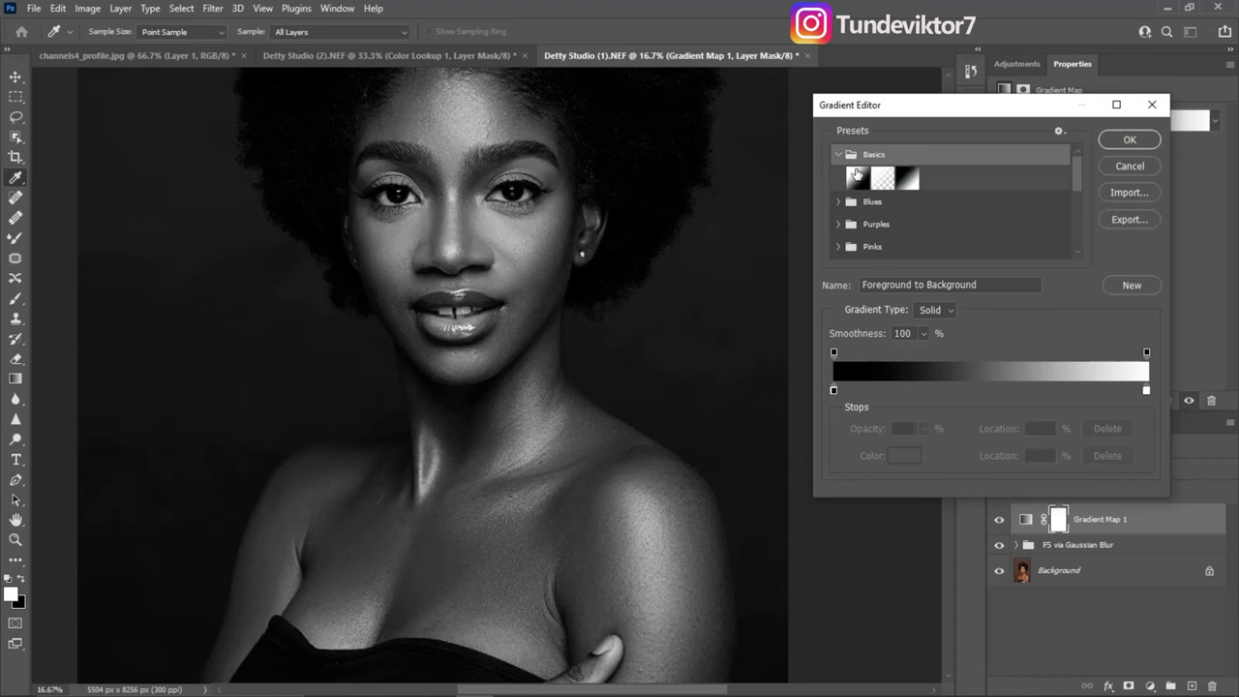
left_click(856, 180)
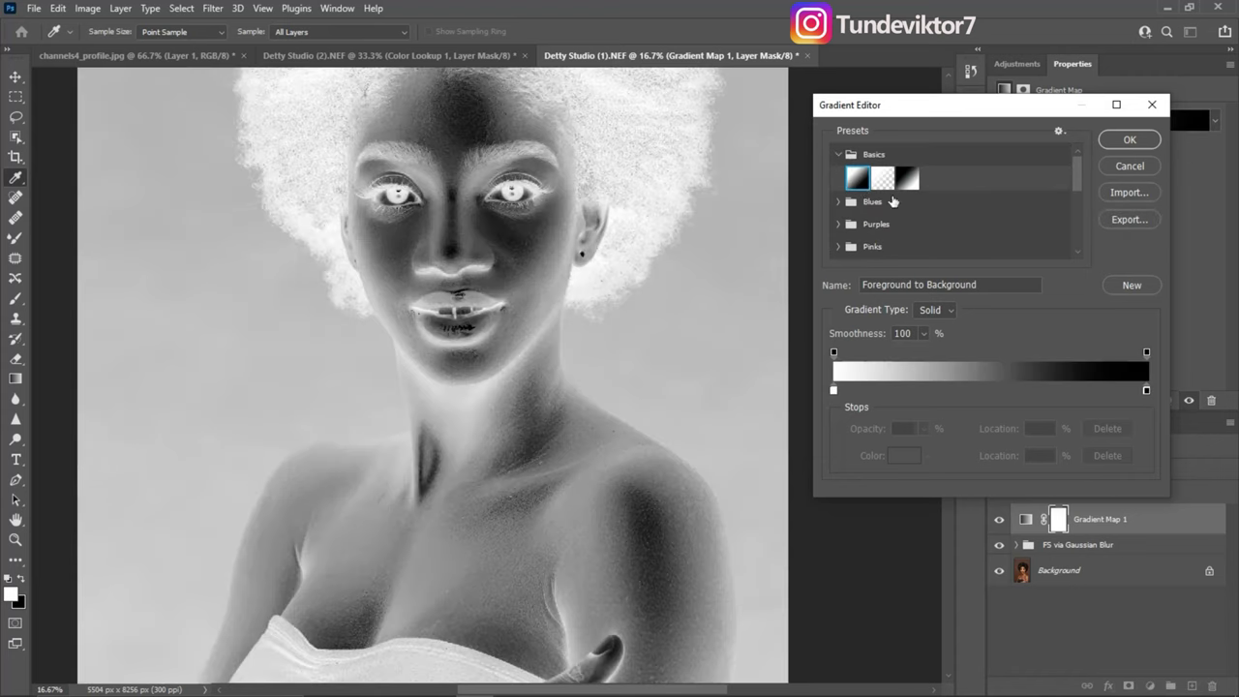
left_click(907, 179)
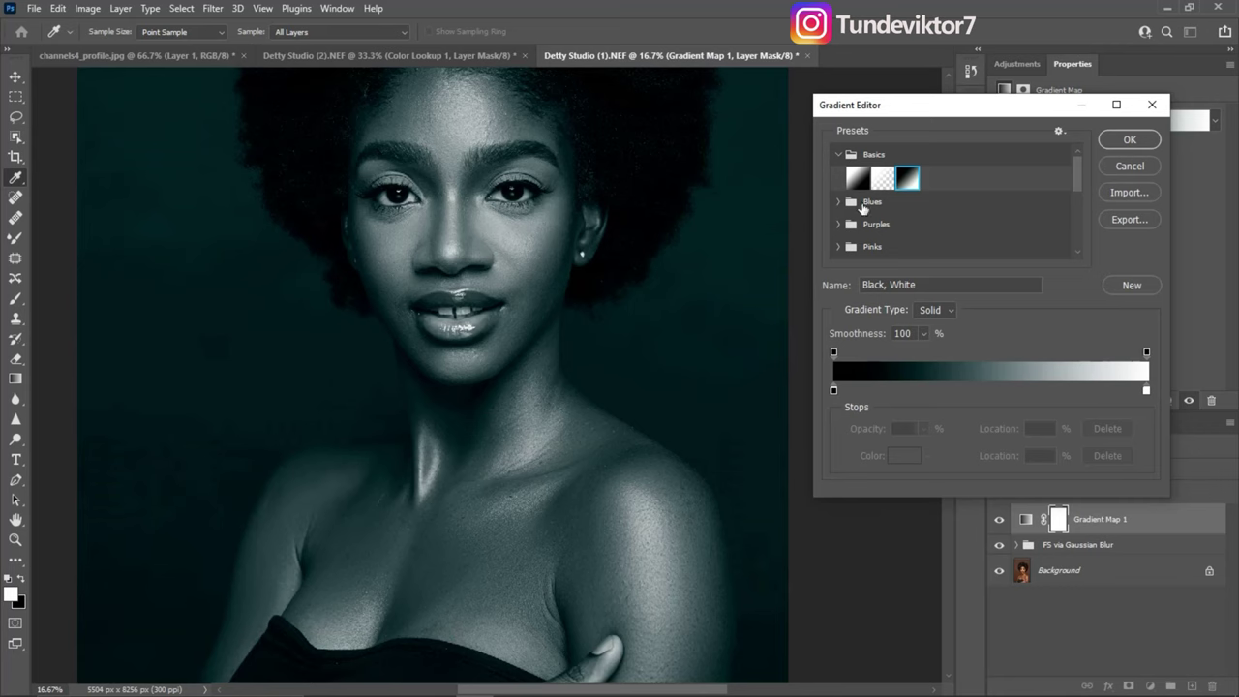
left_click(857, 180)
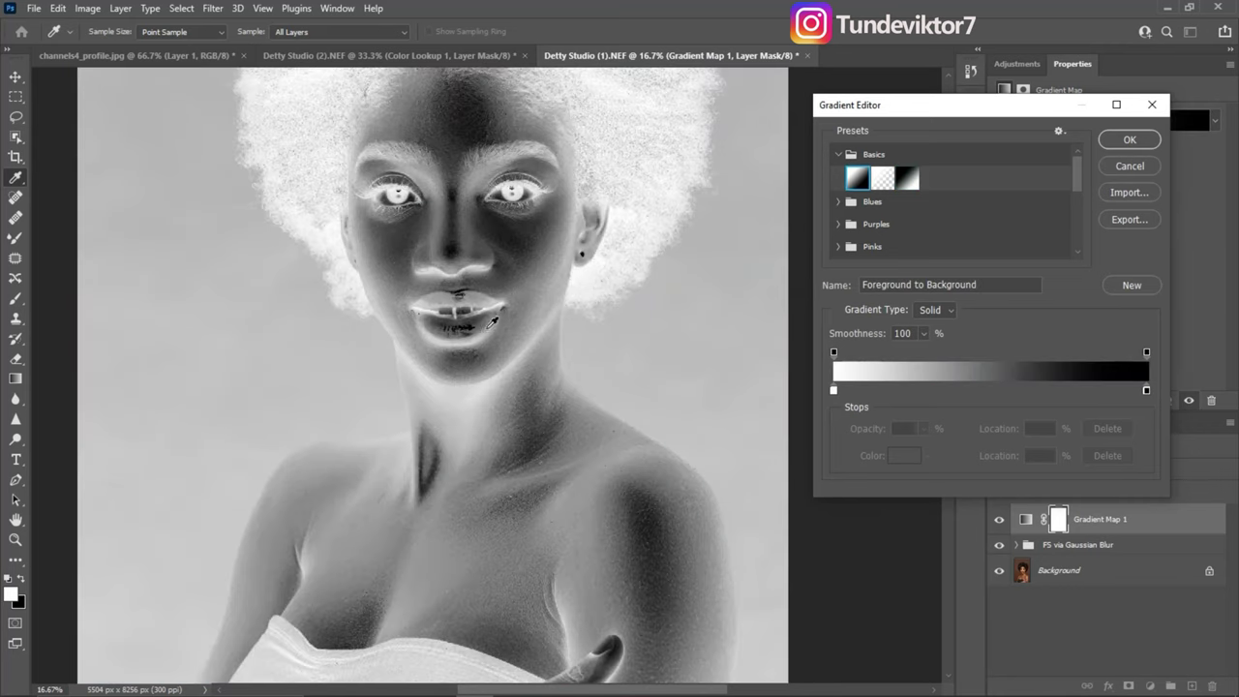
left_click(1124, 142)
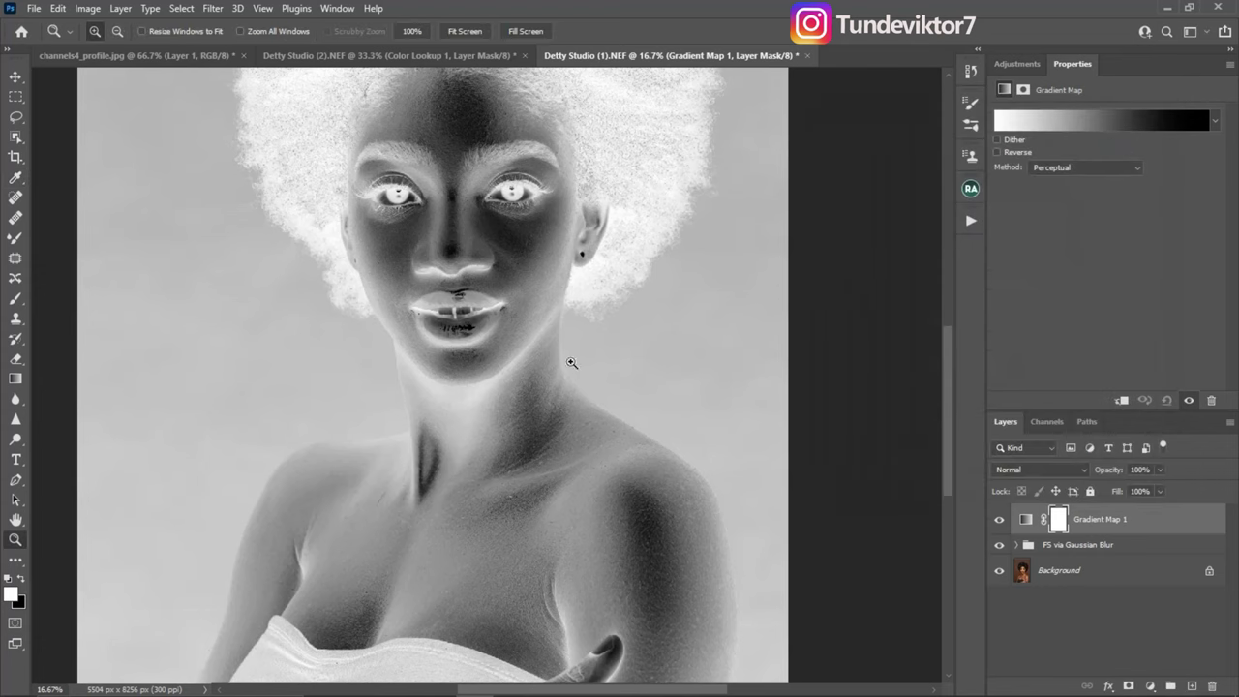
Set the Gradient Map layer to Color blend mode with the Classic gradient method
left_click(1042, 474)
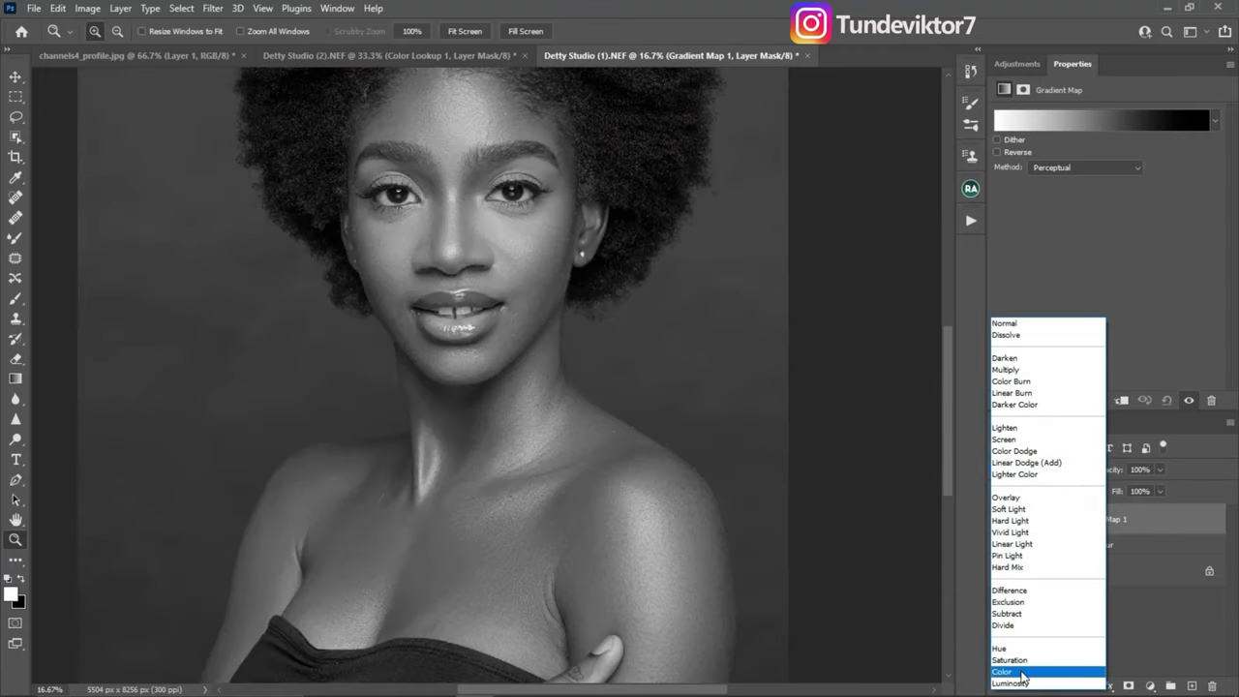
left_click(1022, 672)
left_click(513, 341, "alt")
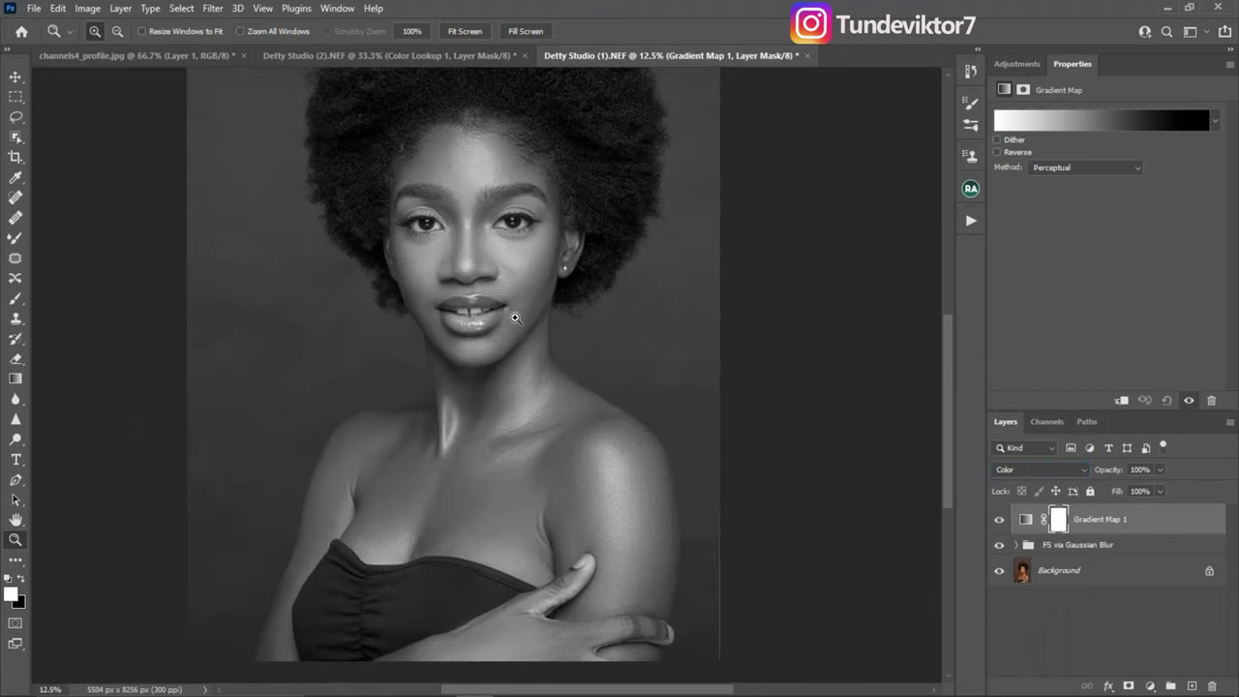
left_click(1076, 166)
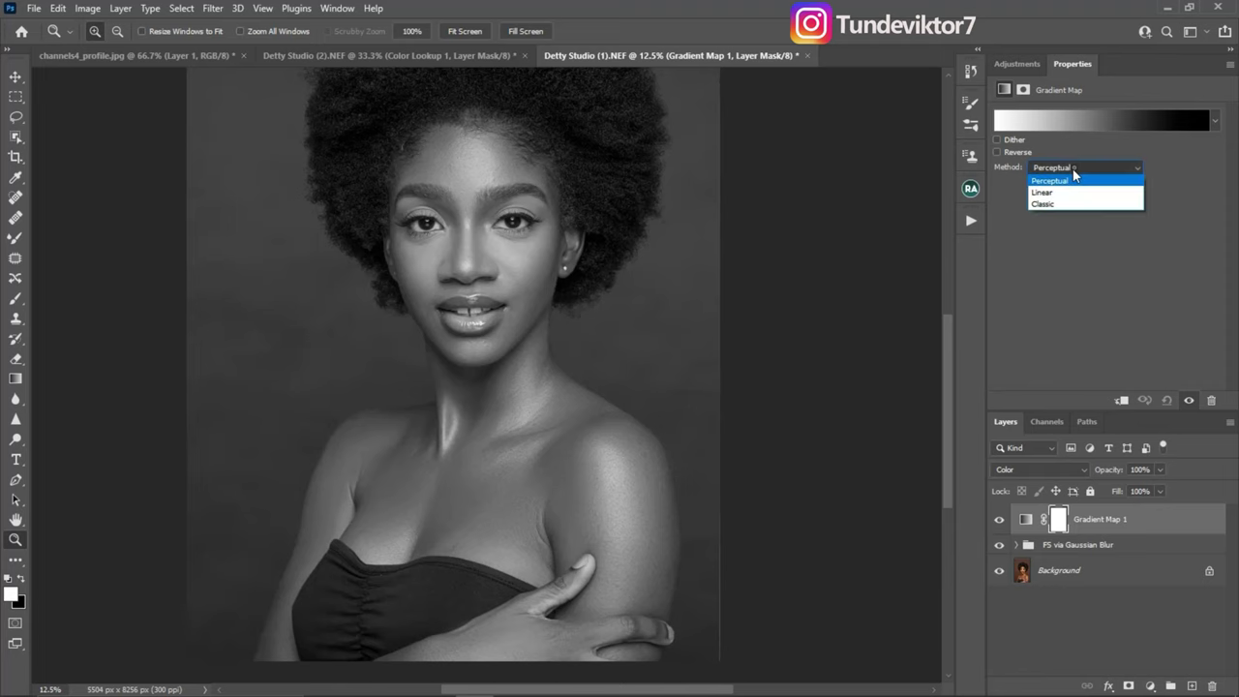
left_click(1067, 201)
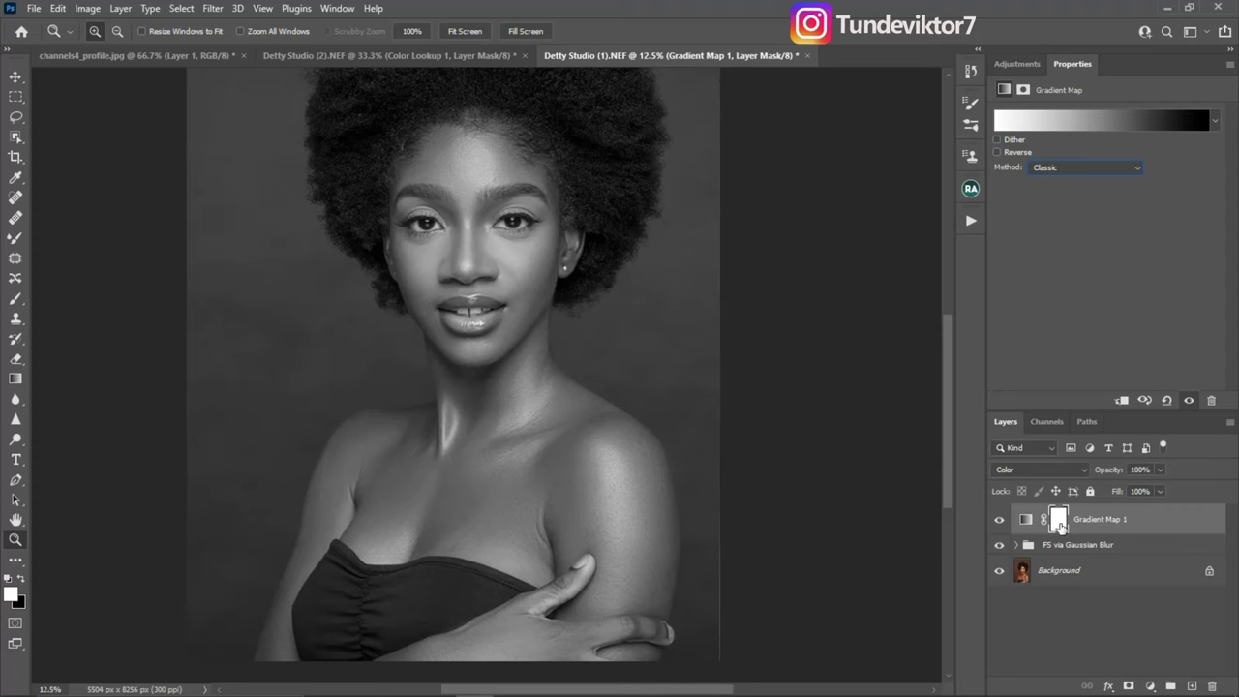
Invert the Gradient Map layer mask to black, then reselect the adjustment
left_click(1059, 523)
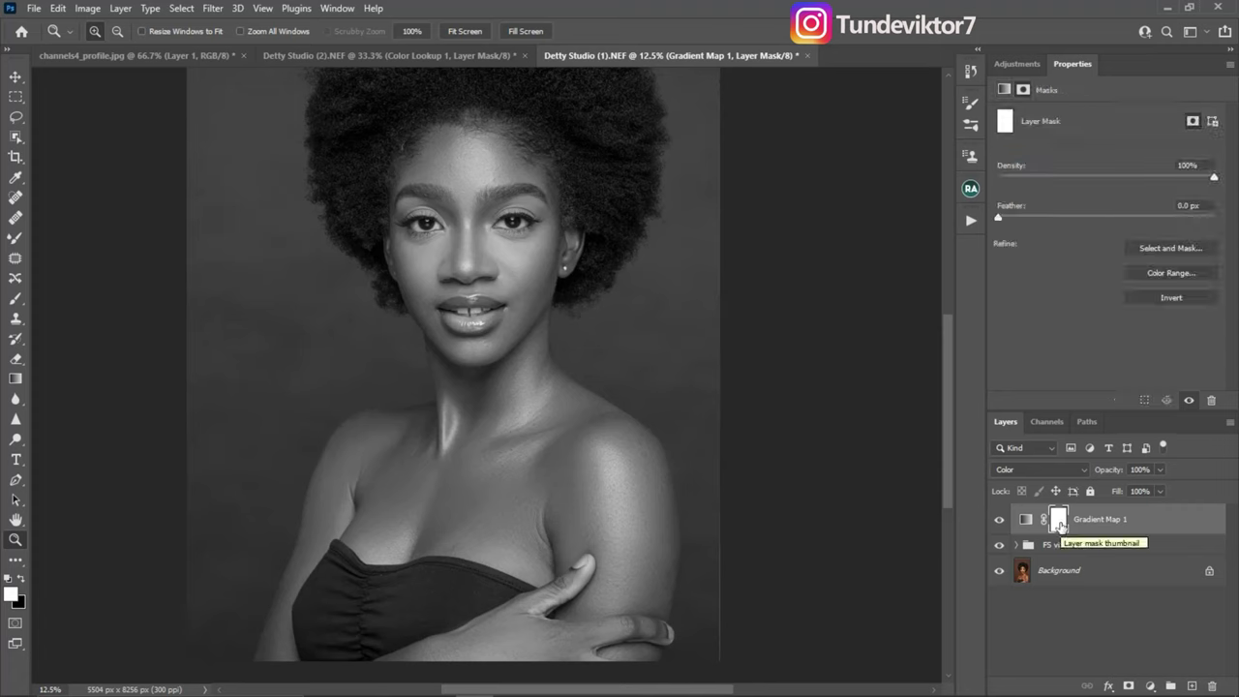
key("ctrl+i")
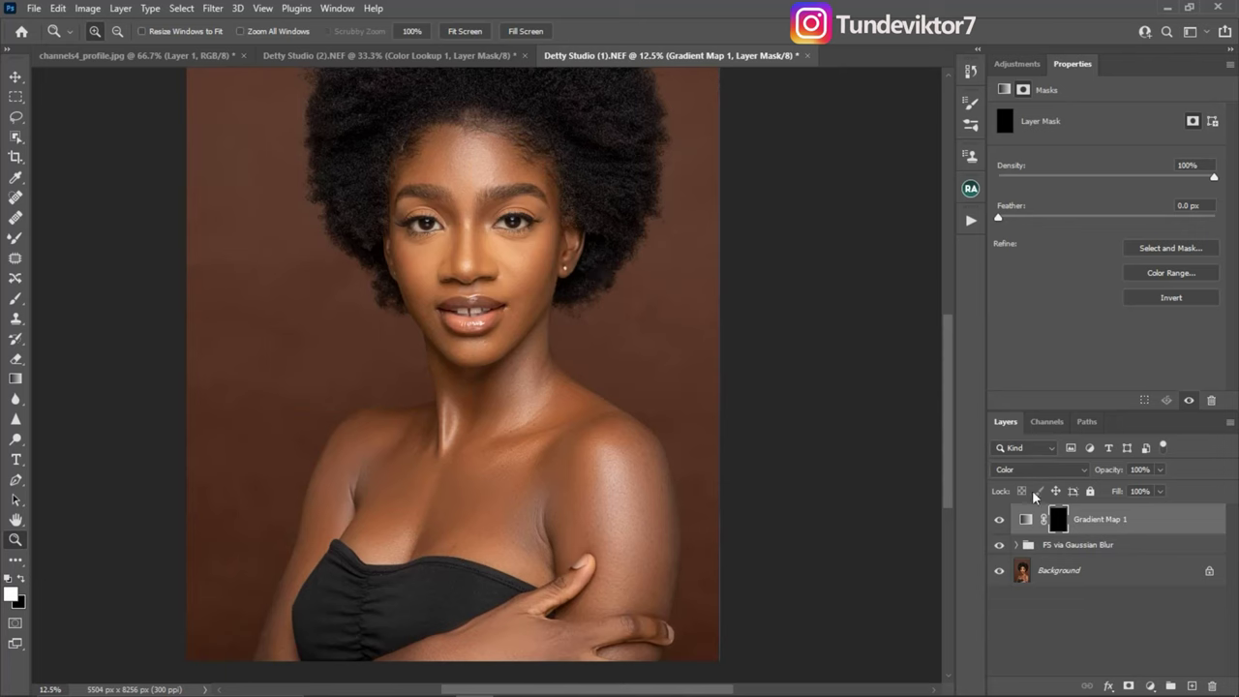
left_click(1026, 520)
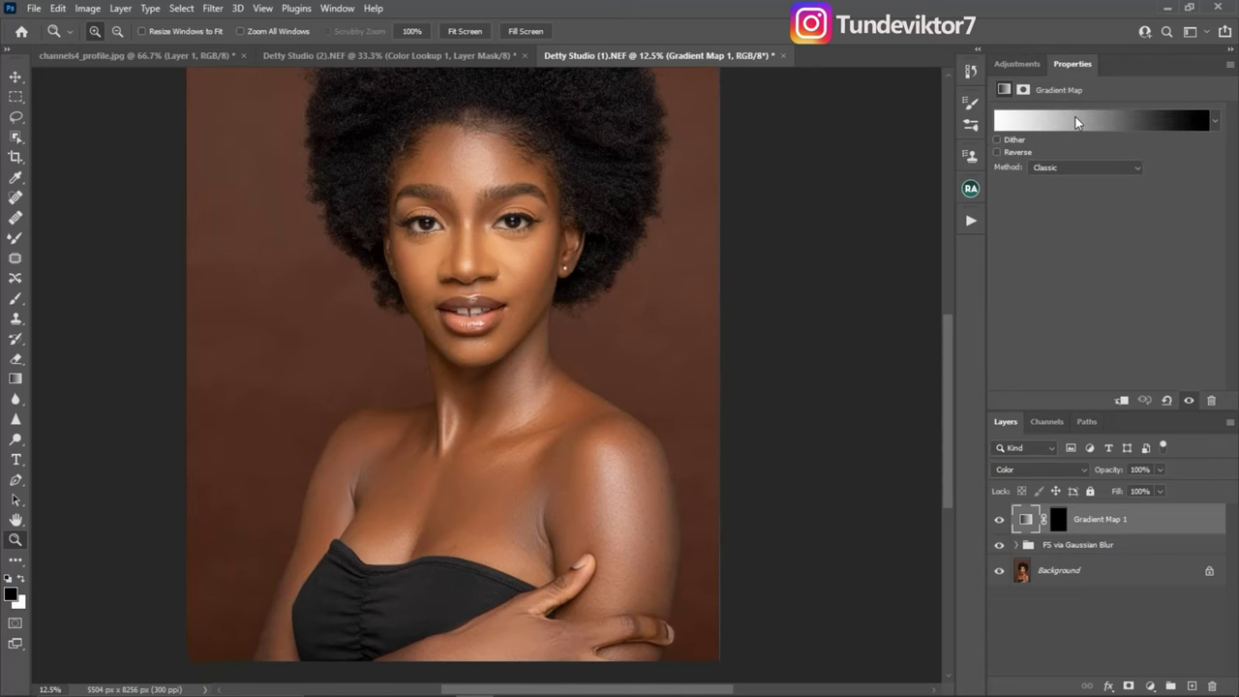
Move the gradient's black stop from 46% to a 50% location and confirm
left_click(1074, 118)
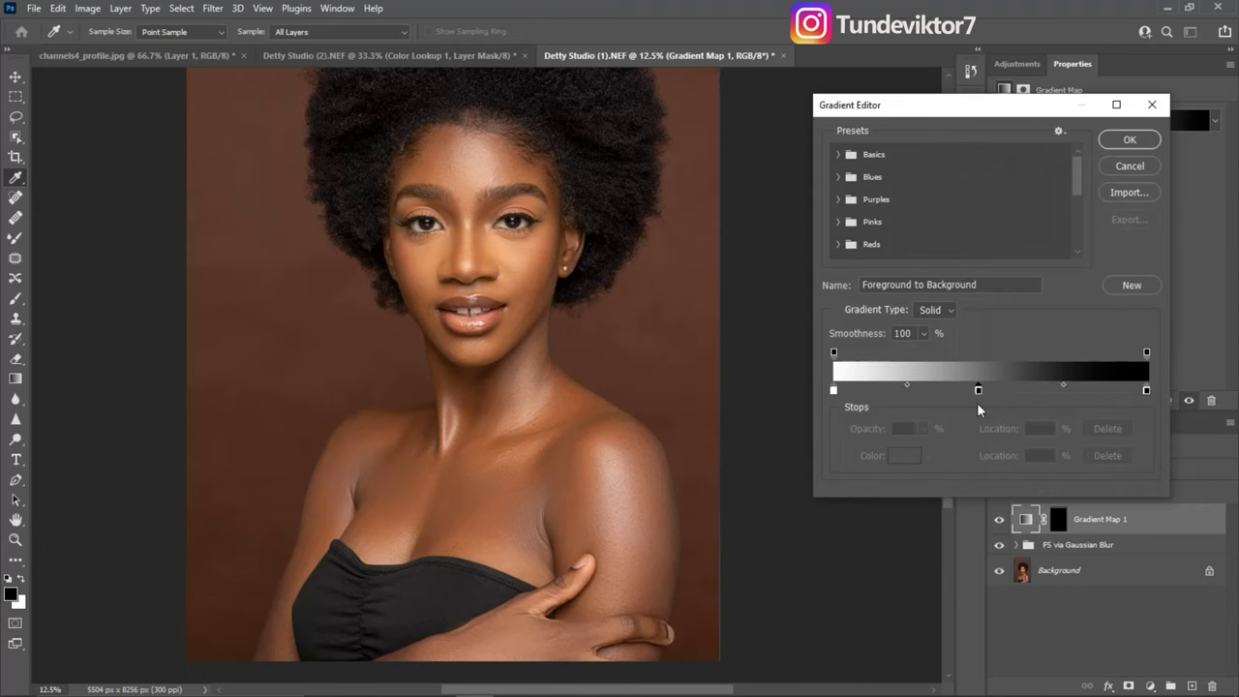
left_click(978, 390)
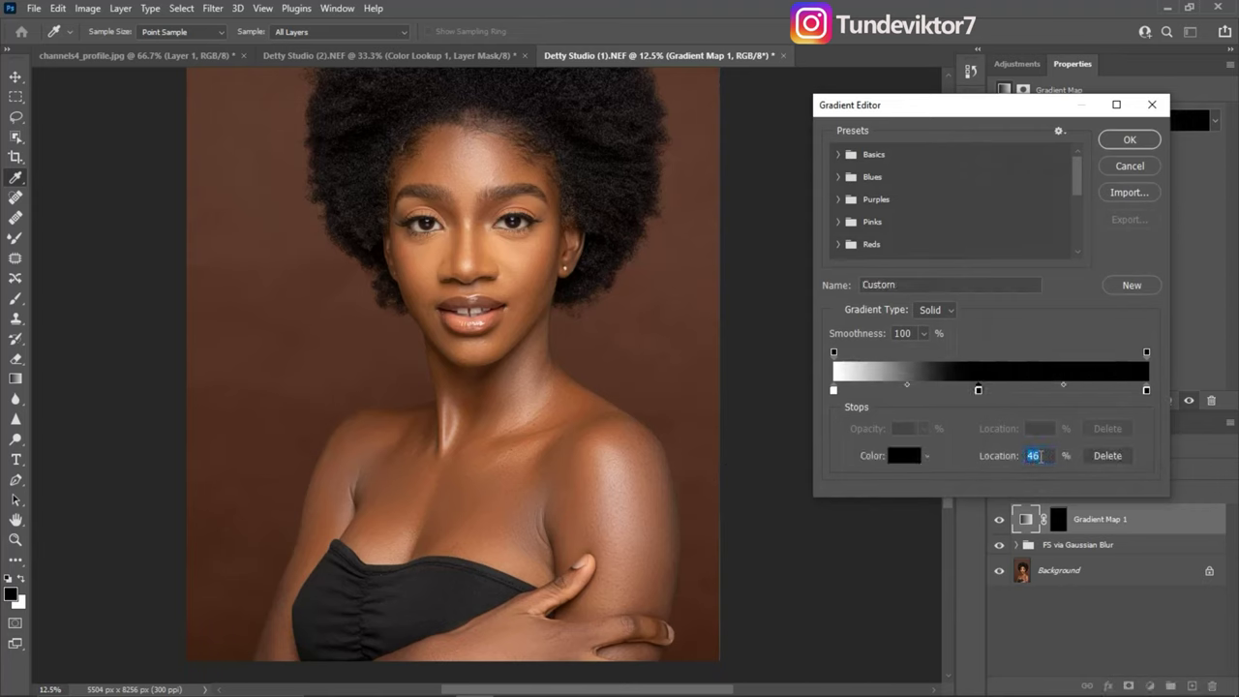
key("super+h")
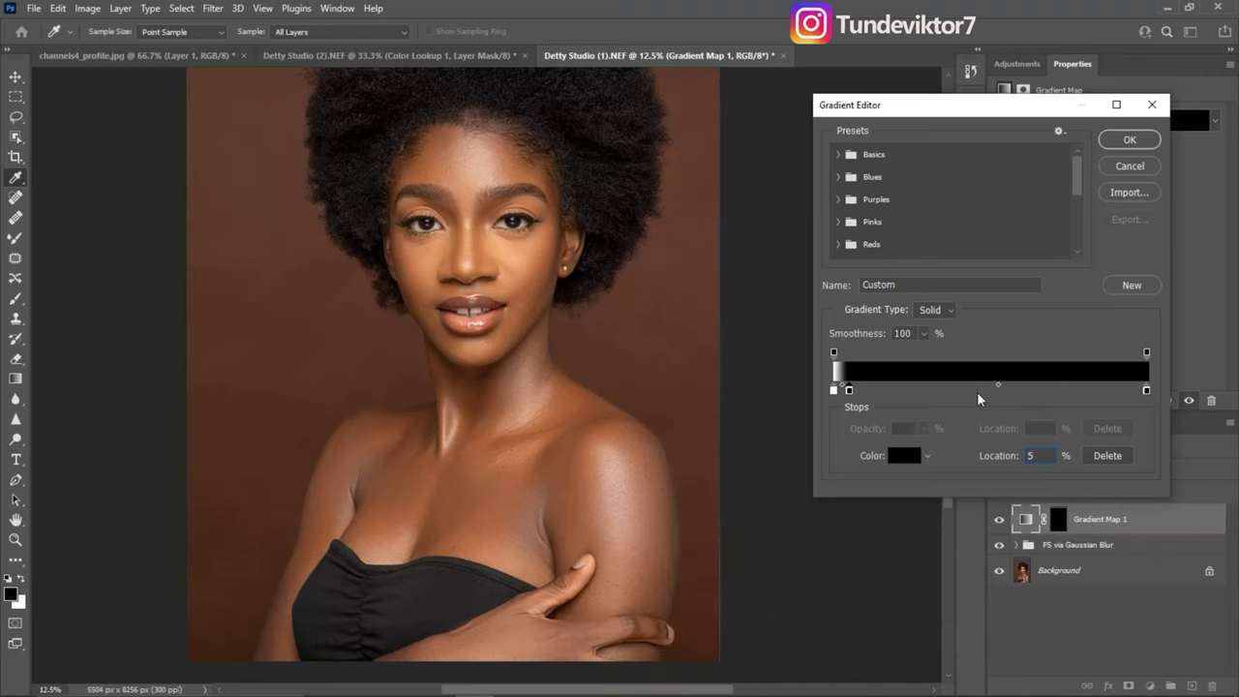
type("50")
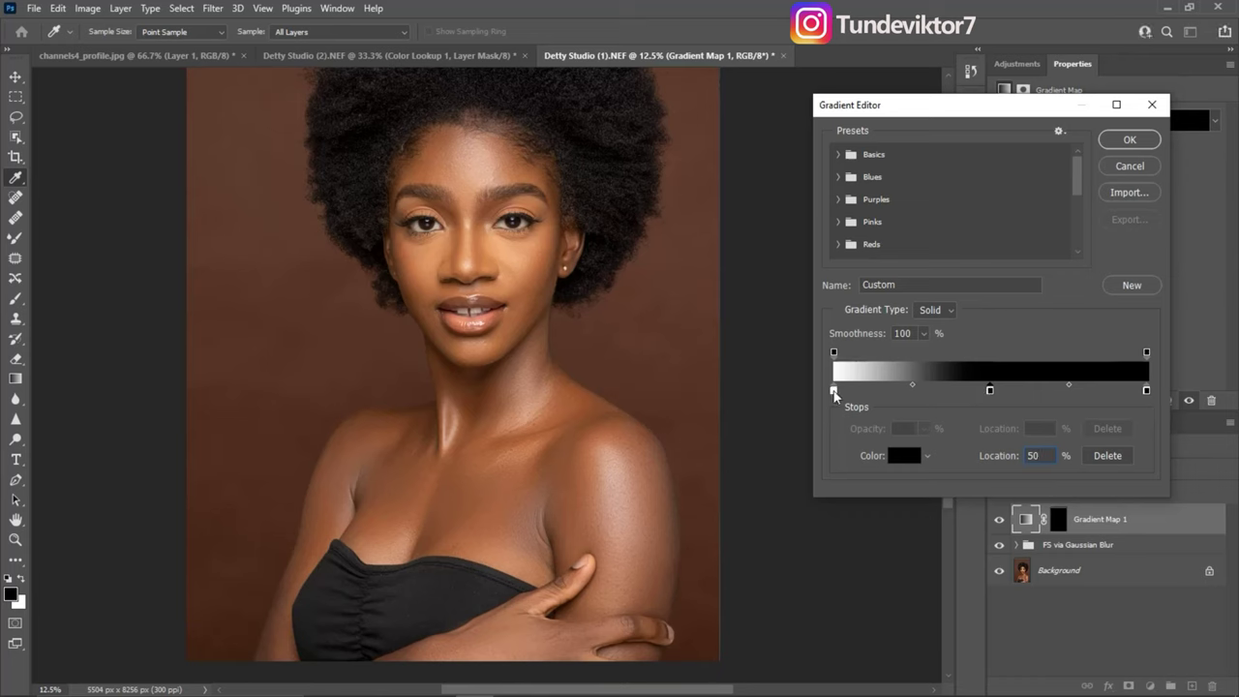
left_click(835, 391)
left_click(1126, 141)
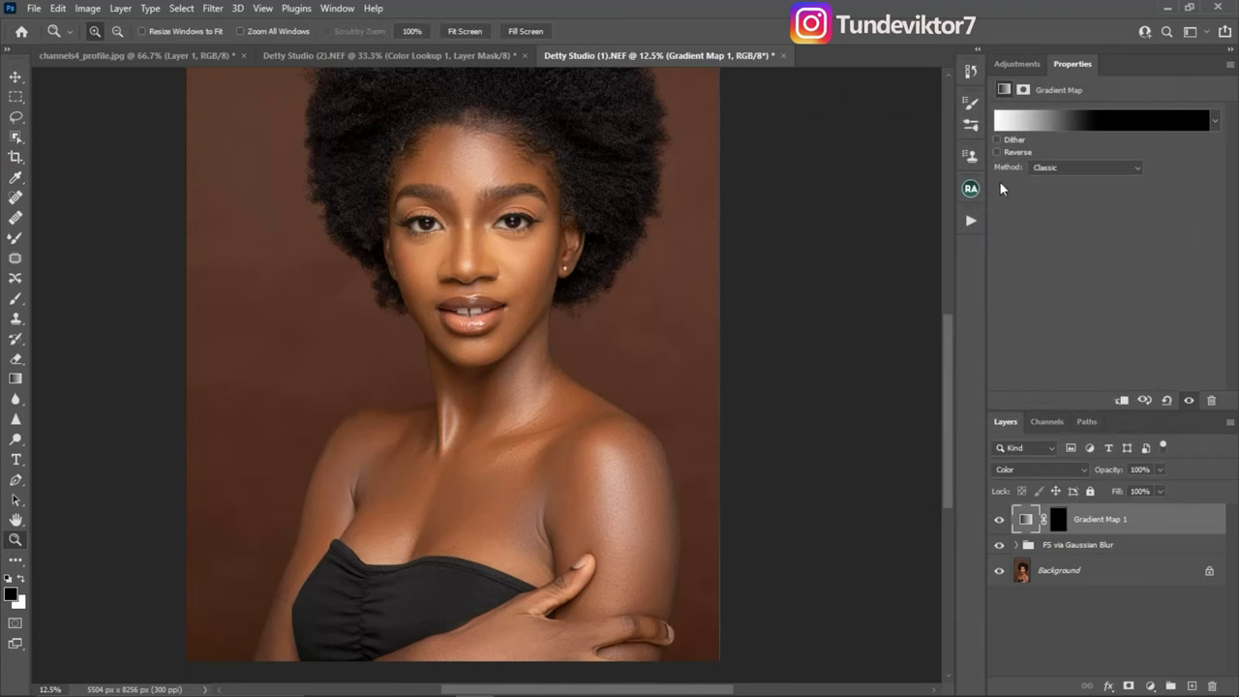
Sample a dark brown from the portrait for the start stop and skin tone for the middle stop
left_click(1044, 123)
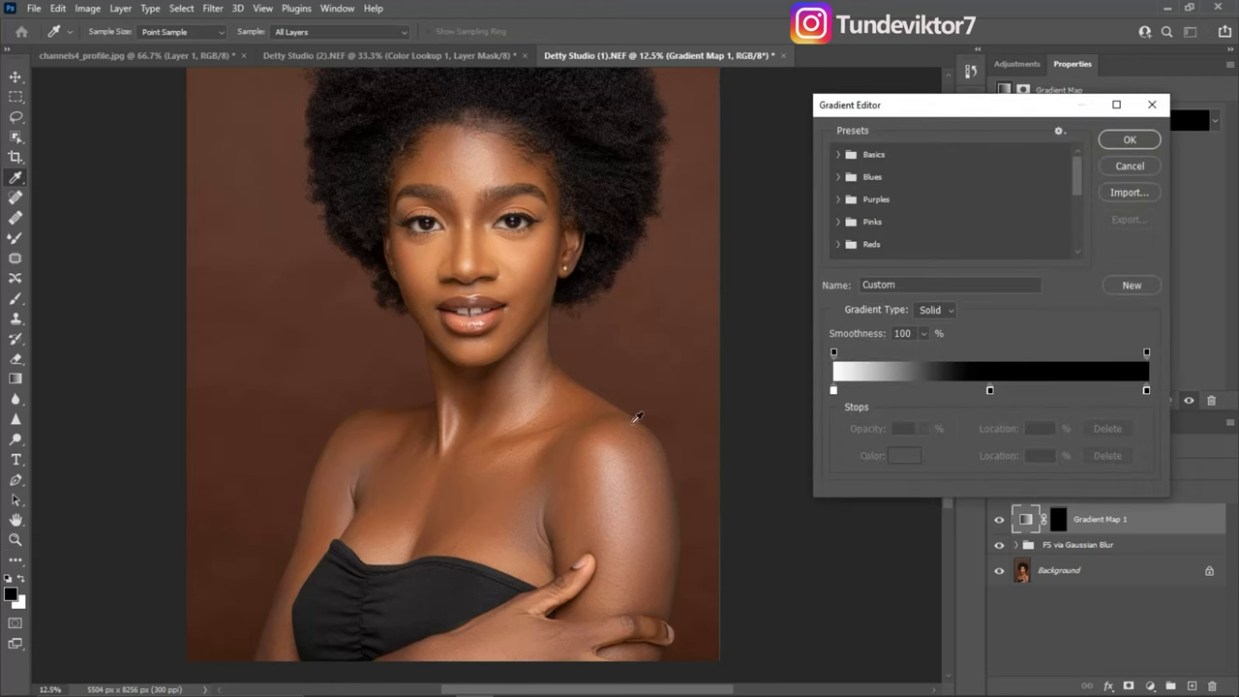
left_click(834, 391)
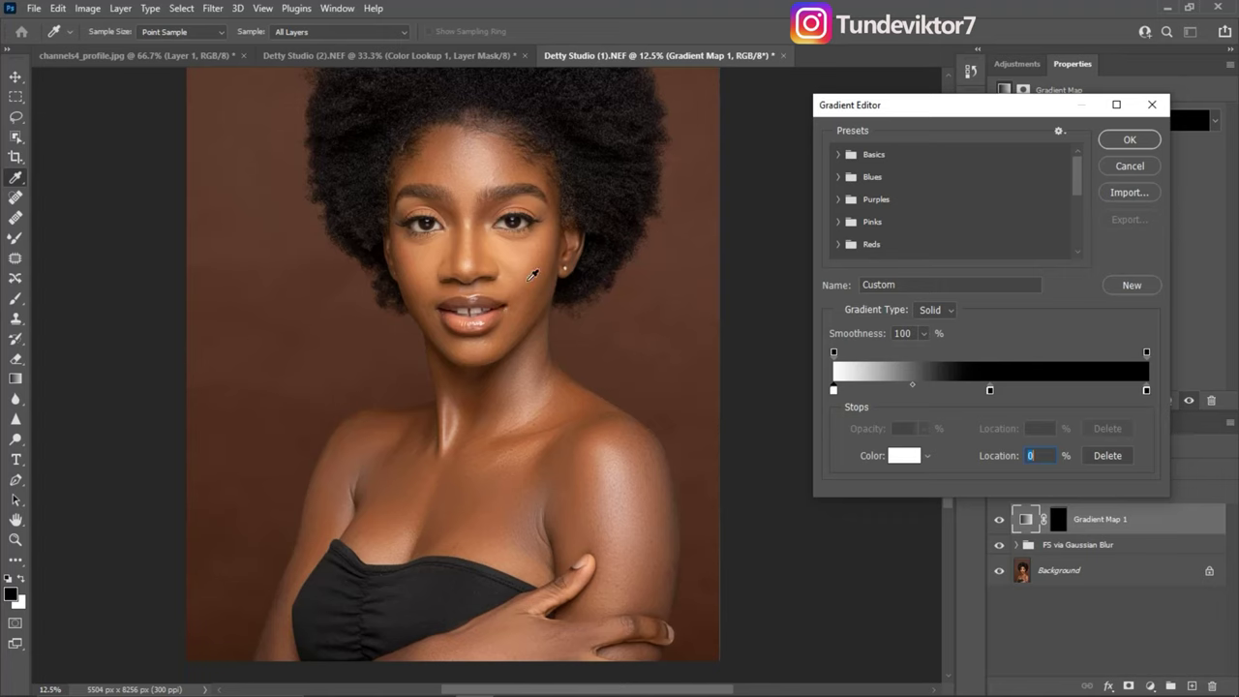
left_click(553, 173)
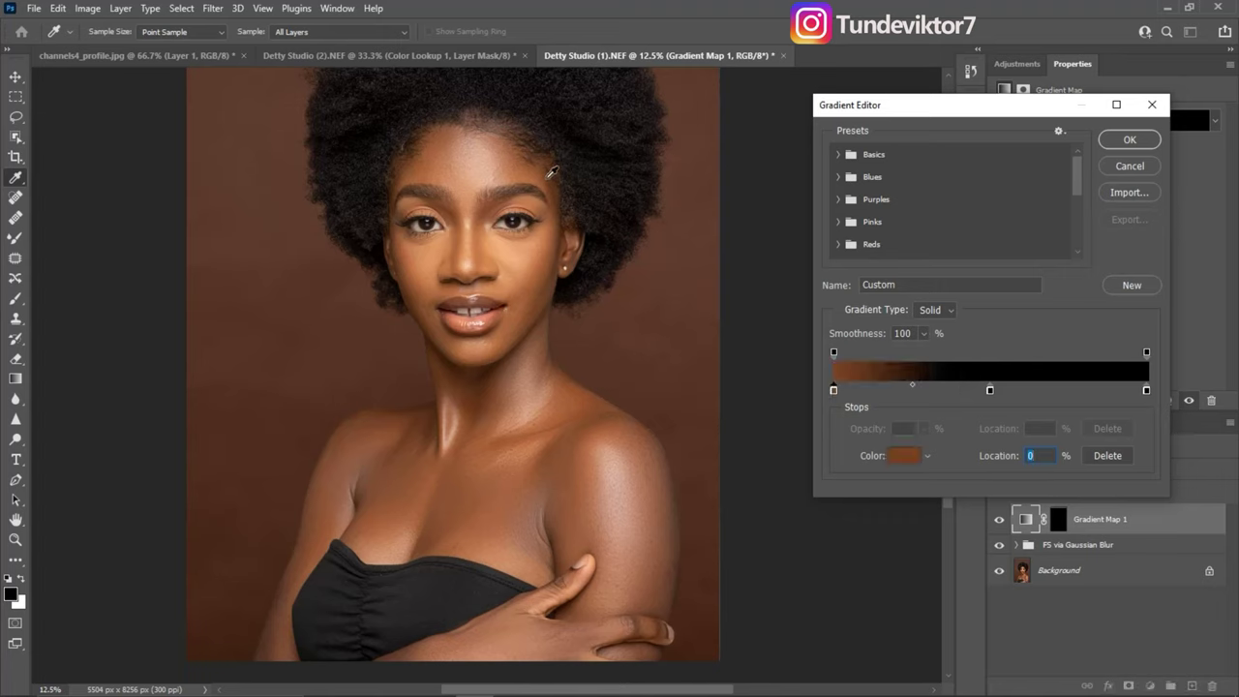
left_click(550, 172)
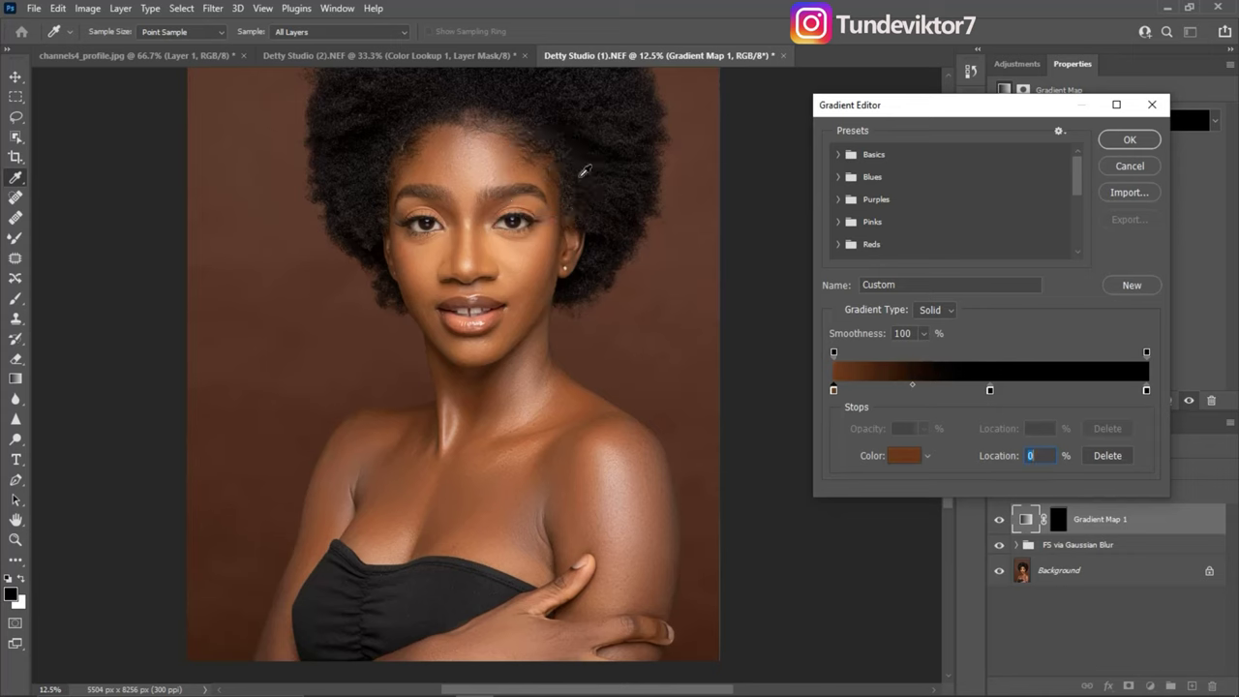
left_click(990, 390)
left_click(442, 171)
left_click(443, 170)
left_click(442, 171)
left_click(444, 170)
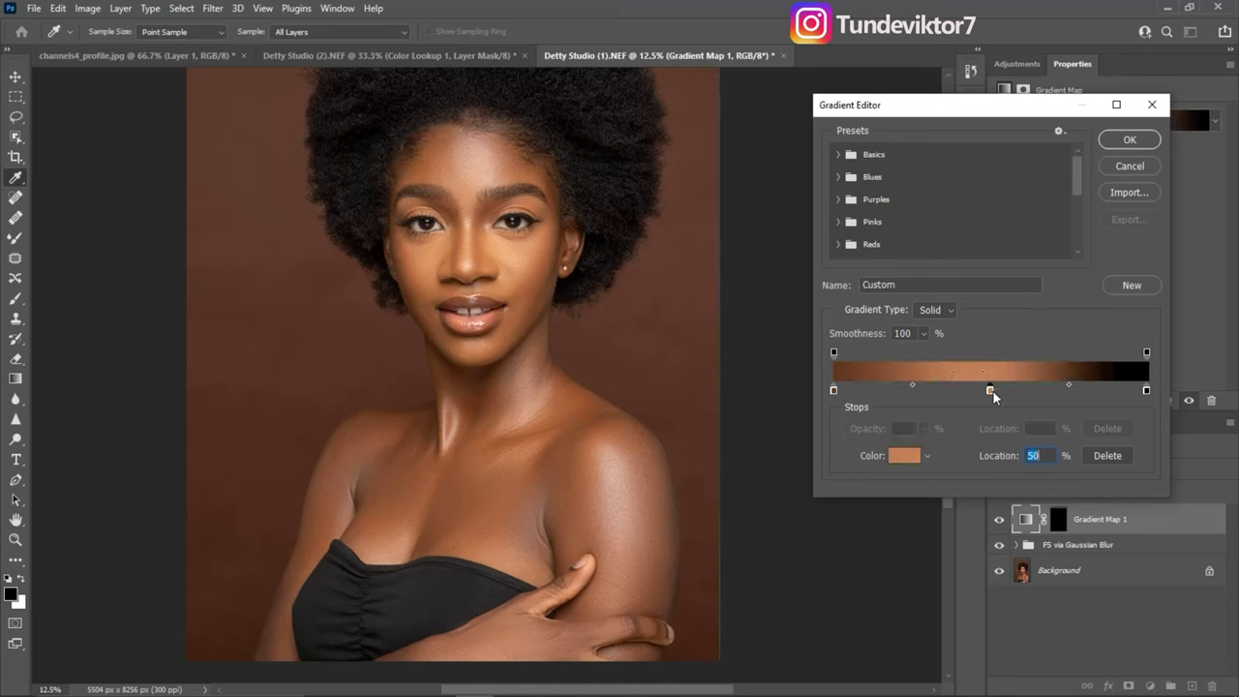
Sample a light tan from the photo for the end stop and confirm the brown gradient
left_click_drag(1132, 399, 1003, 406)
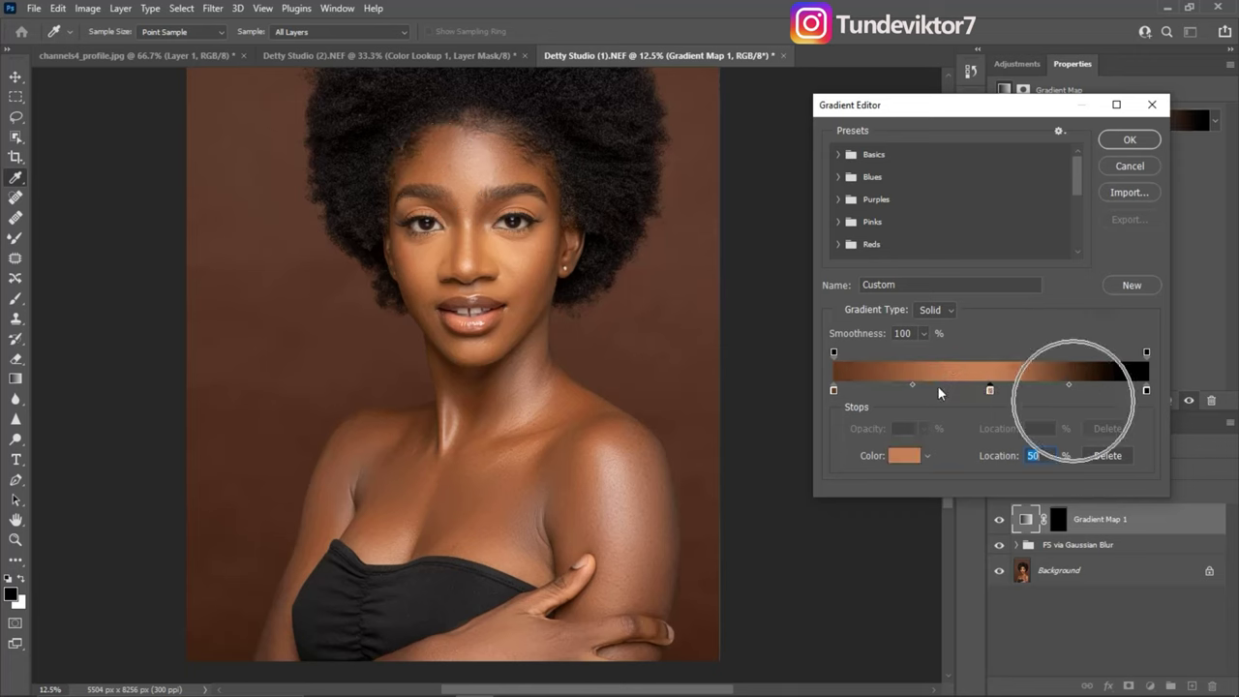
left_click(1147, 392)
left_click(1148, 395)
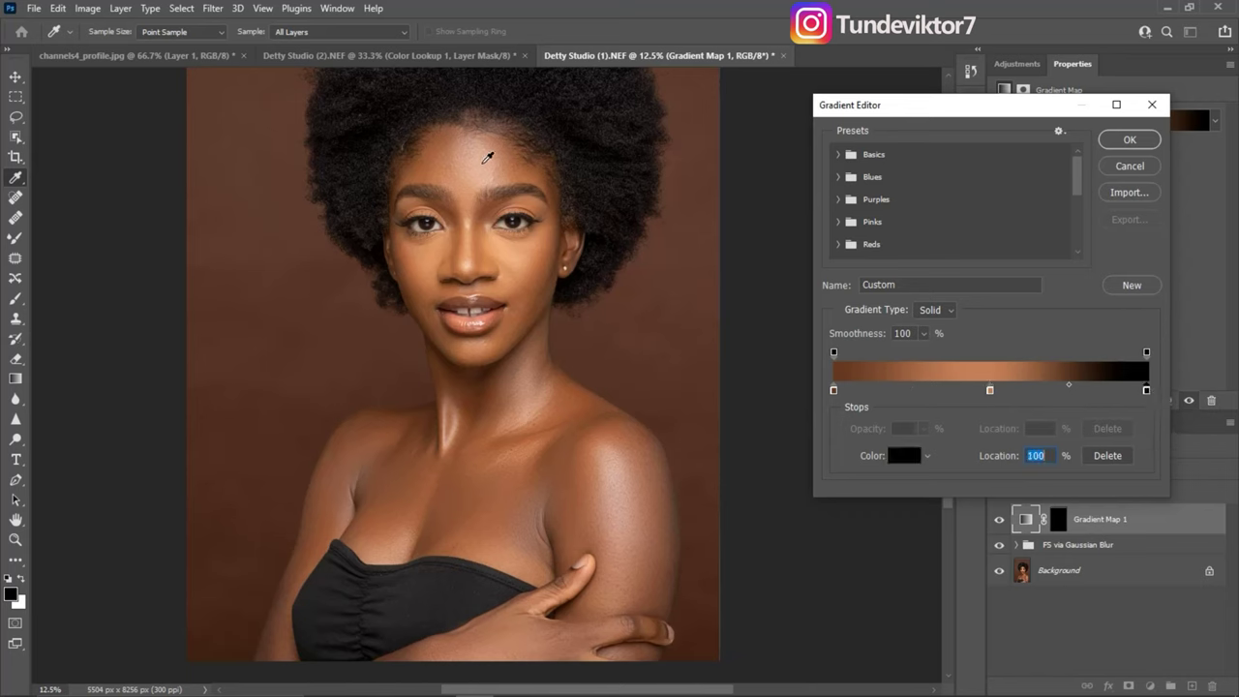
left_click(486, 154)
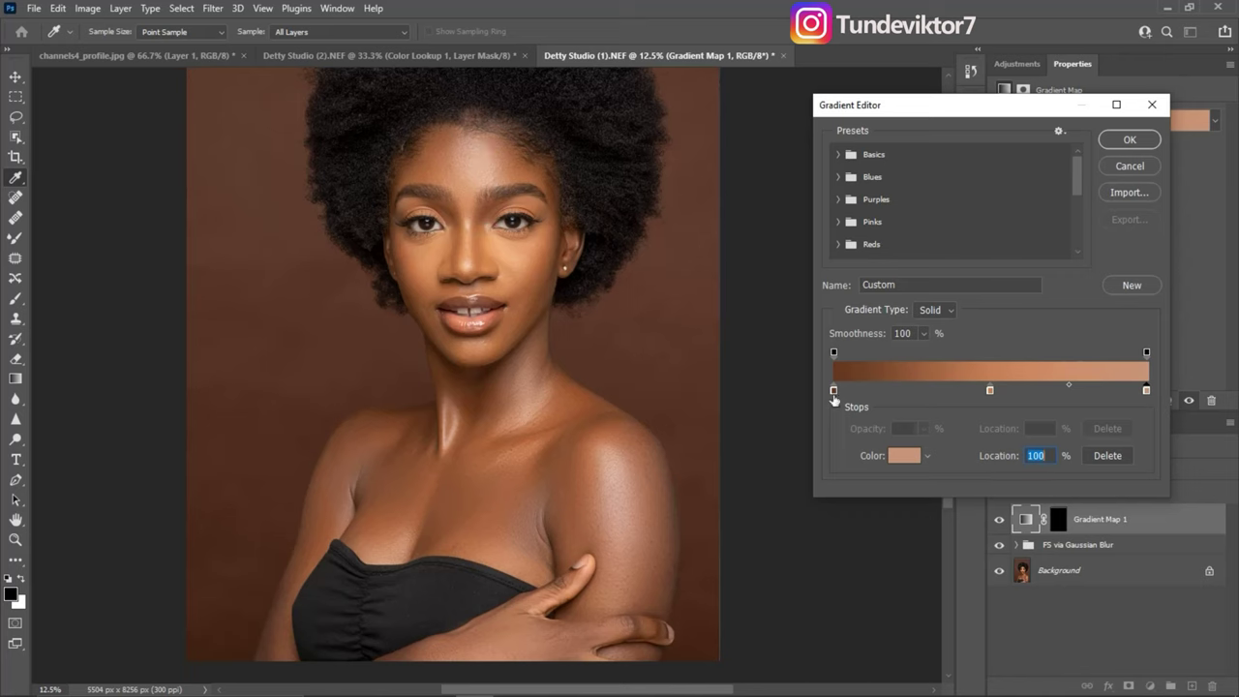
left_click(989, 390)
left_click(1146, 389)
left_click(1122, 140)
key("z")
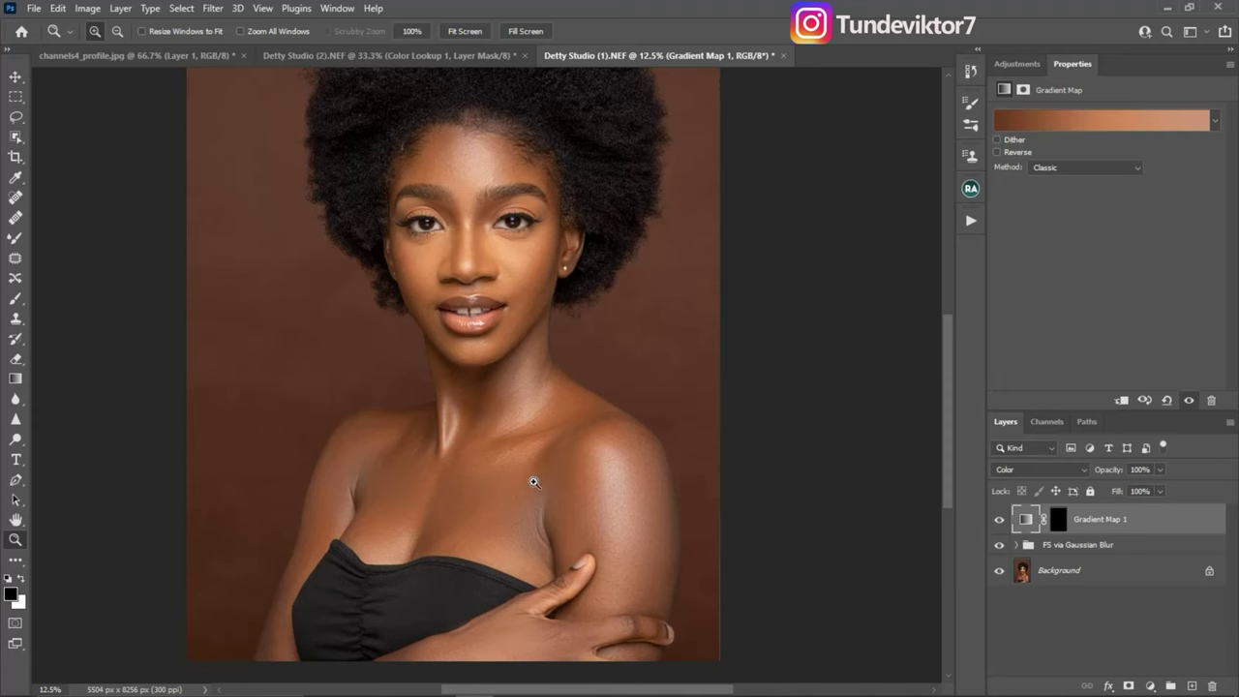
Choose the Brush tool with white foreground and target Gradient Map 1's mask
left_click(15, 298)
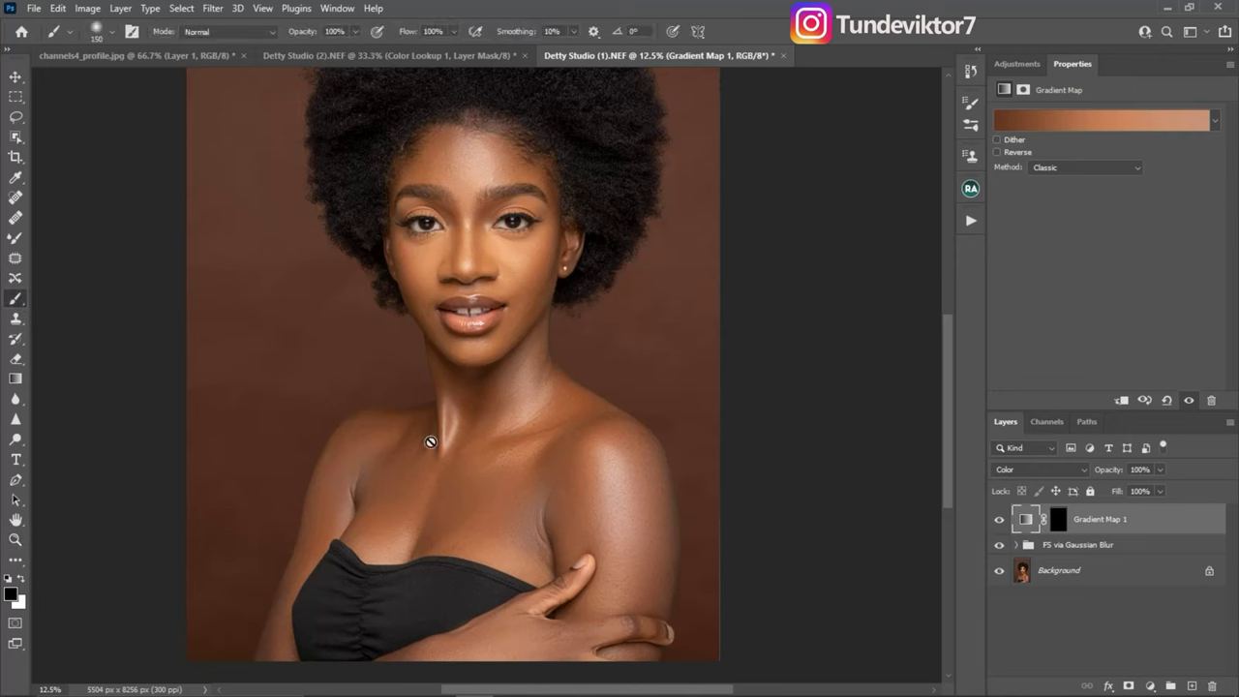
left_click(22, 579)
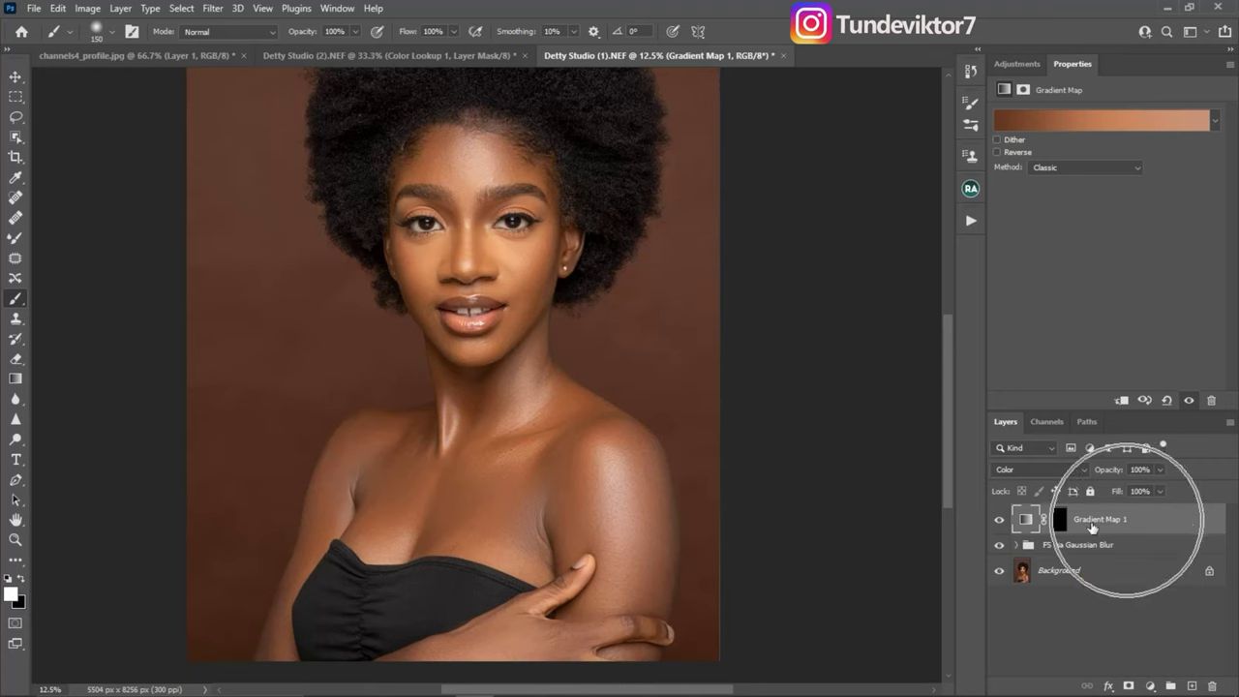
left_click(1059, 521)
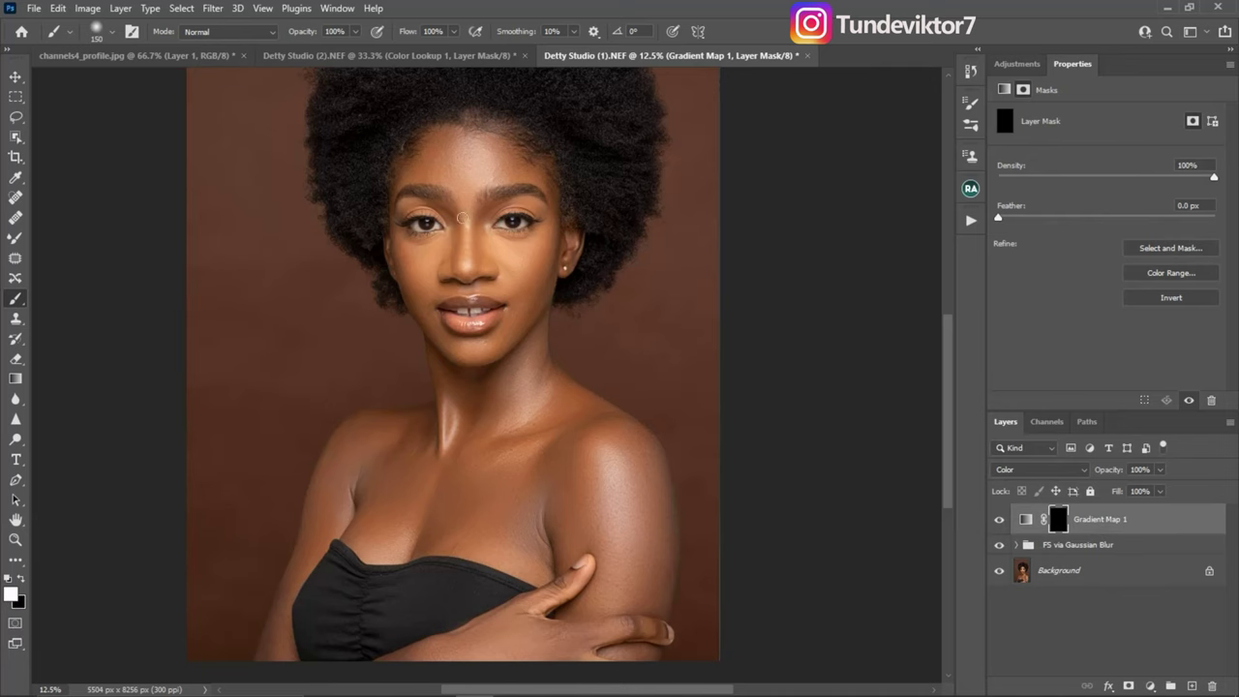
Paint the mask white over the forehead and arm, resizing the brush as needed
key("bracketright")
key("bracketright")
key("bracketright")
Paint the shoulders, hand and left arm, switching to black to hide overspill
key("bracketright")
key("bracketleft")
key("bracketleft")
key("bracketleft")
key("bracketright")
key("bracketleft")
key("bracketleft")
key("]")
key("]")
left_click_drag(581, 543, 622, 519)
key("bracketleft")
key("bracketleft")
key("bracketleft")
key("bracketright")
key("bracketright")
key("bracketleft")
key("bracketleft")
key("bracketleft")
key("bracketright")
key("bracketright")
key("bracketleft")
key("bracketleft")
key("bracketleft")
key("bracketleft")
key("bracketright")
key("bracketright")
key("bracketright")
key("bracketright")
key("bracketleft")
key("bracketleft")
key("bracketright")
key("bracketright")
key("x")
key("x")
key("x")
key("x")
key("x")
key("x")
key("bracketleft")
key("bracketleft")
Toggle Gradient Map 1's visibility to compare the skin tone before and after
left_click(1000, 523)
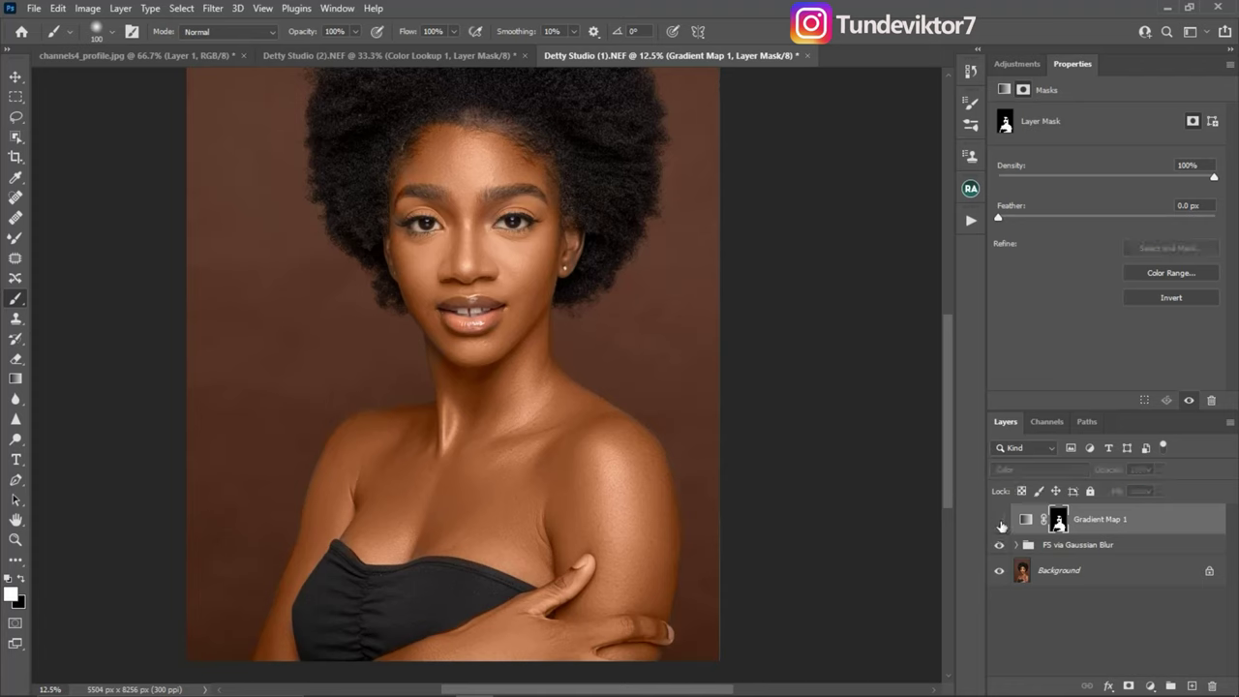
left_click(1000, 523)
left_click(999, 522)
left_click(1000, 522)
key("z")
left_click(510, 411, "alt")
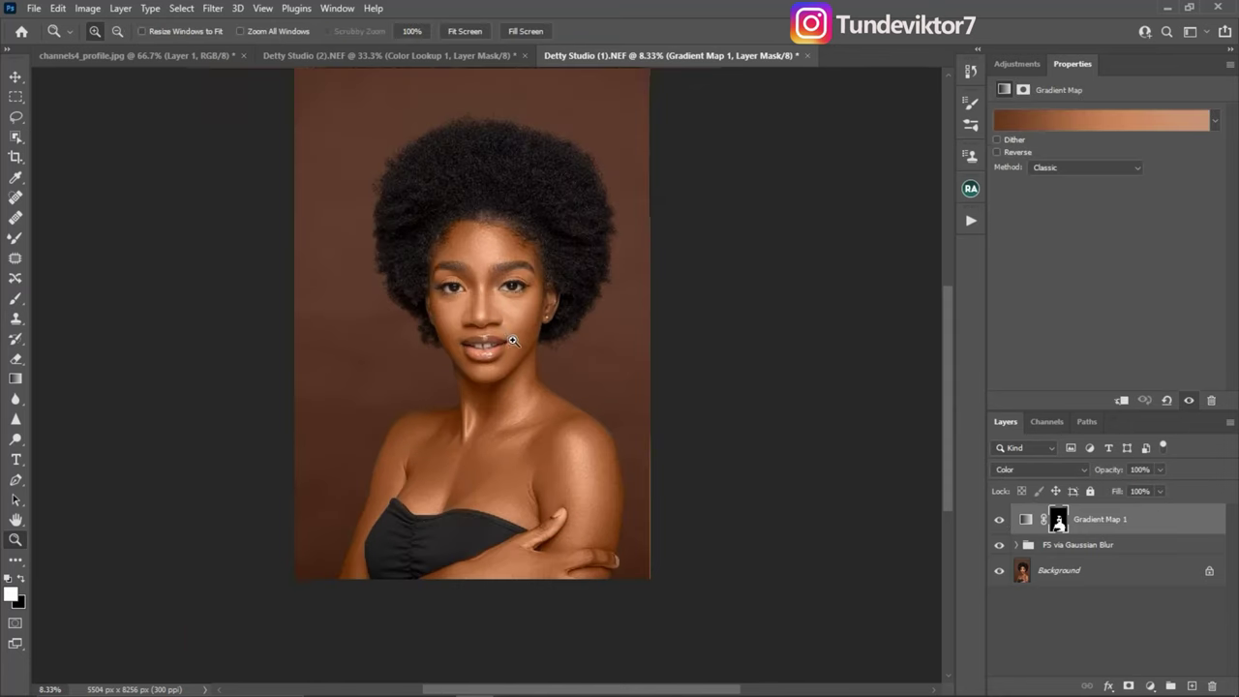
left_click(510, 383)
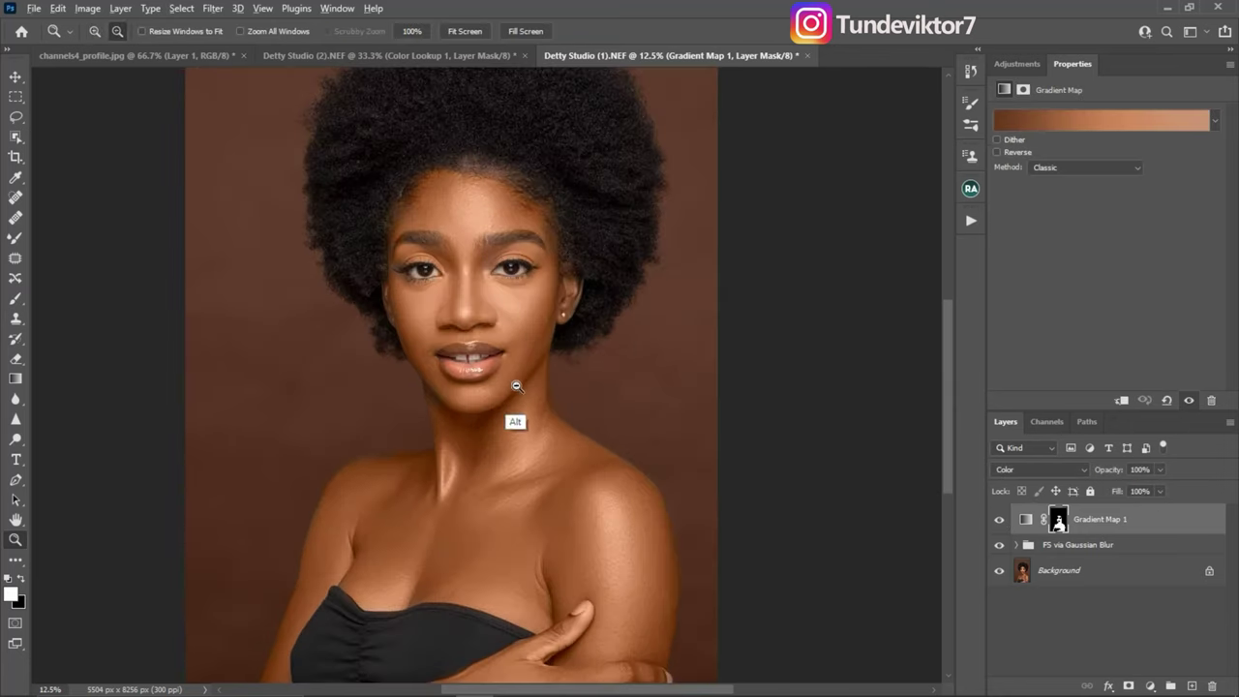
key("b")
Lower Gradient Map 1's opacity through 82% and 62% to 34%, then compare
left_click(1160, 491)
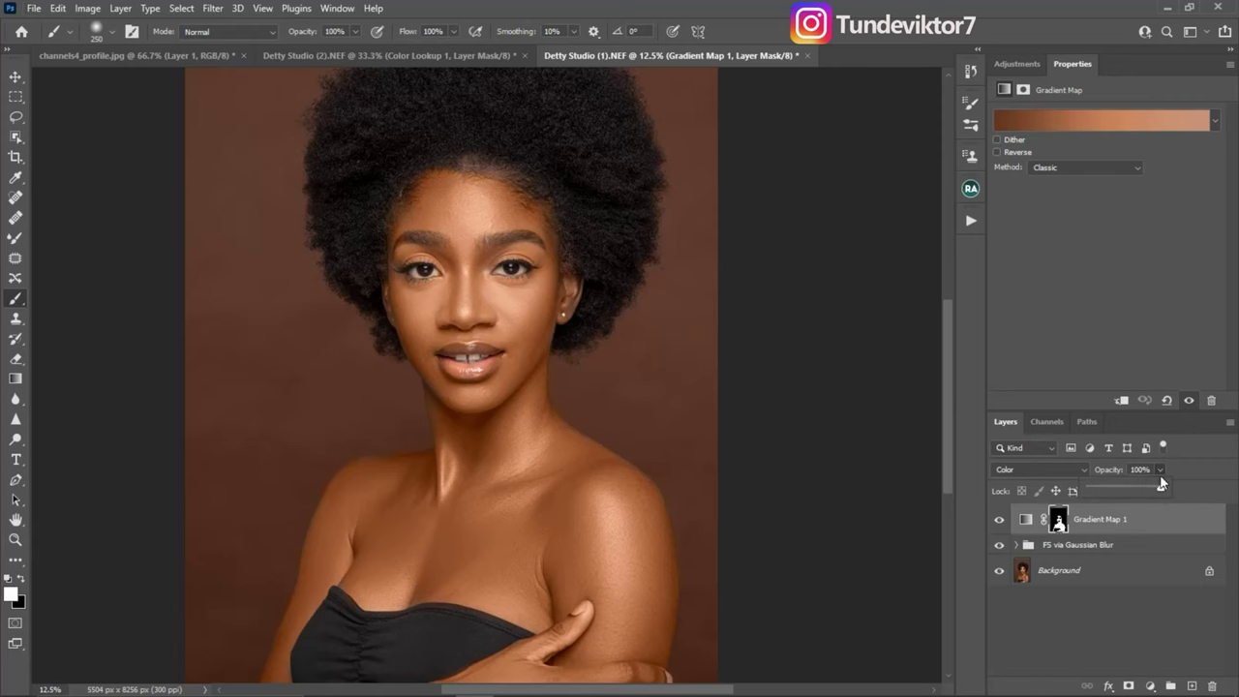
left_click_drag(1163, 492, 1149, 492)
left_click_drag(1135, 490, 1133, 491)
left_click_drag(1111, 495, 1114, 495)
left_click(998, 520)
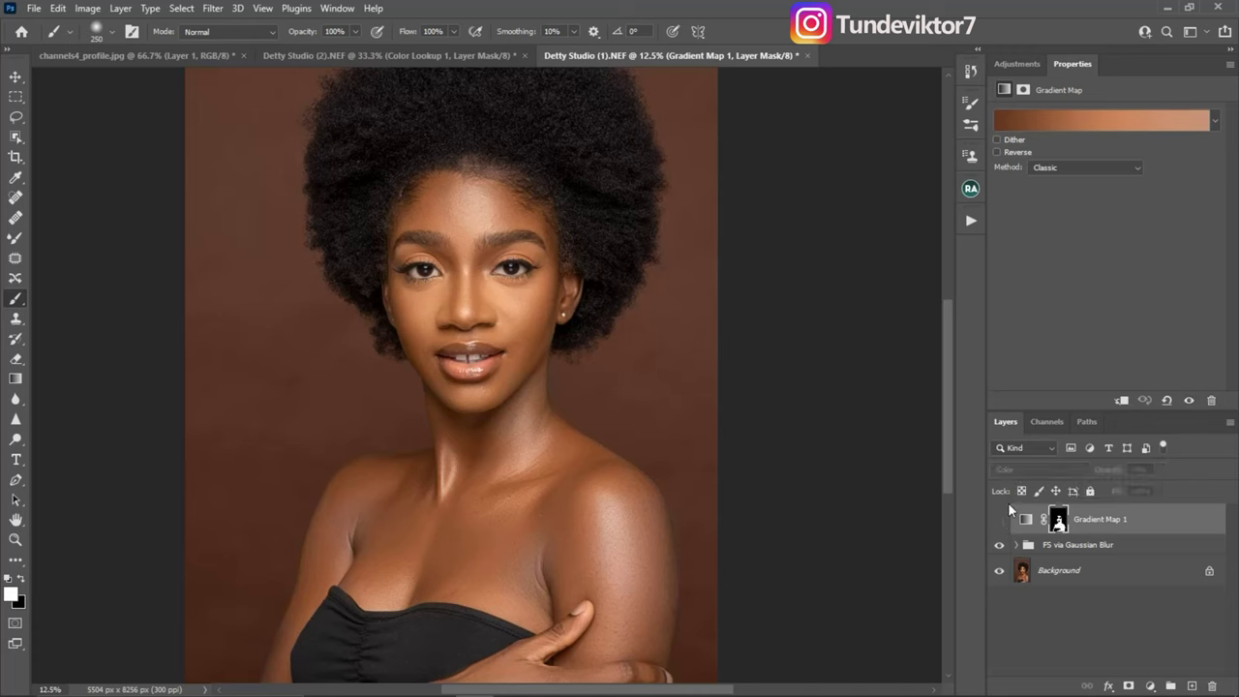
left_click(999, 521)
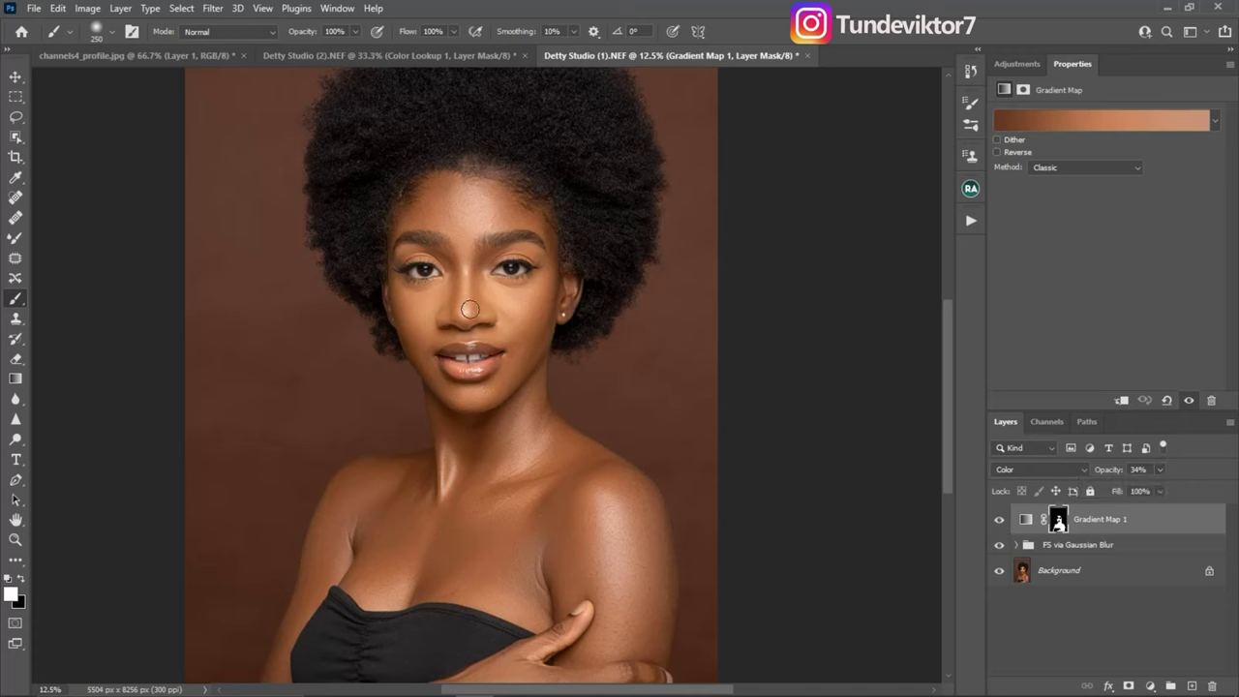